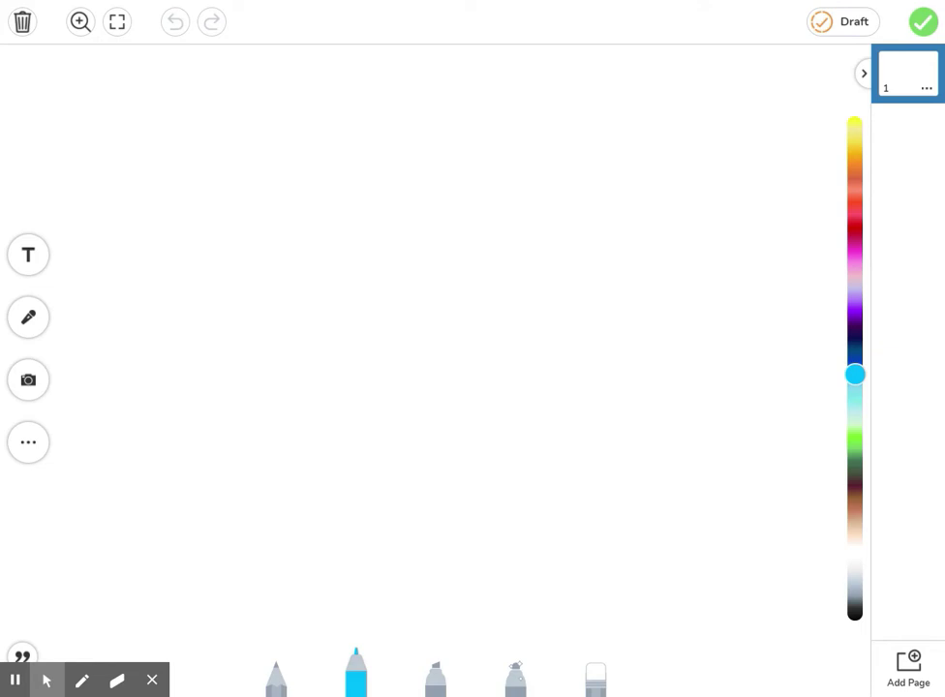
- Apply the yellow-to-turquoise gradient as the page background
left_click(34, 455)
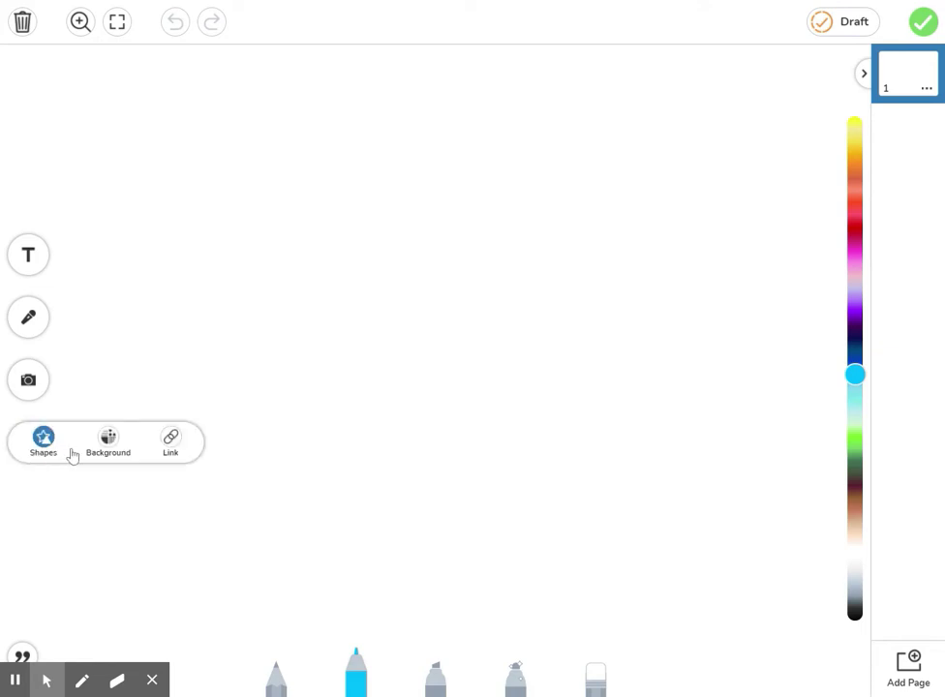
left_click(107, 442)
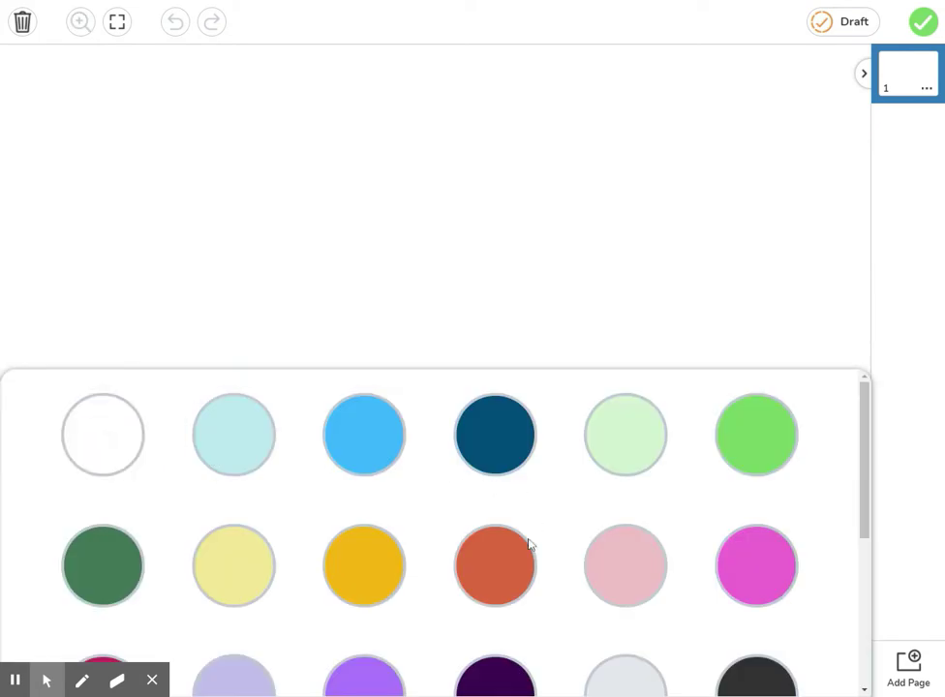
scroll(530, 545, "down", 3)
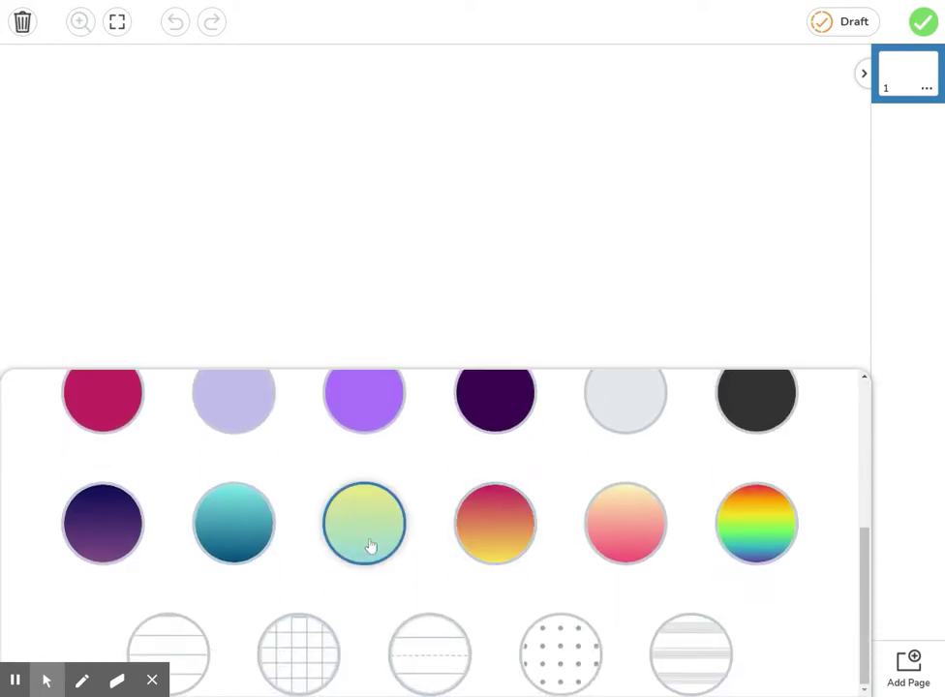
left_click(366, 523)
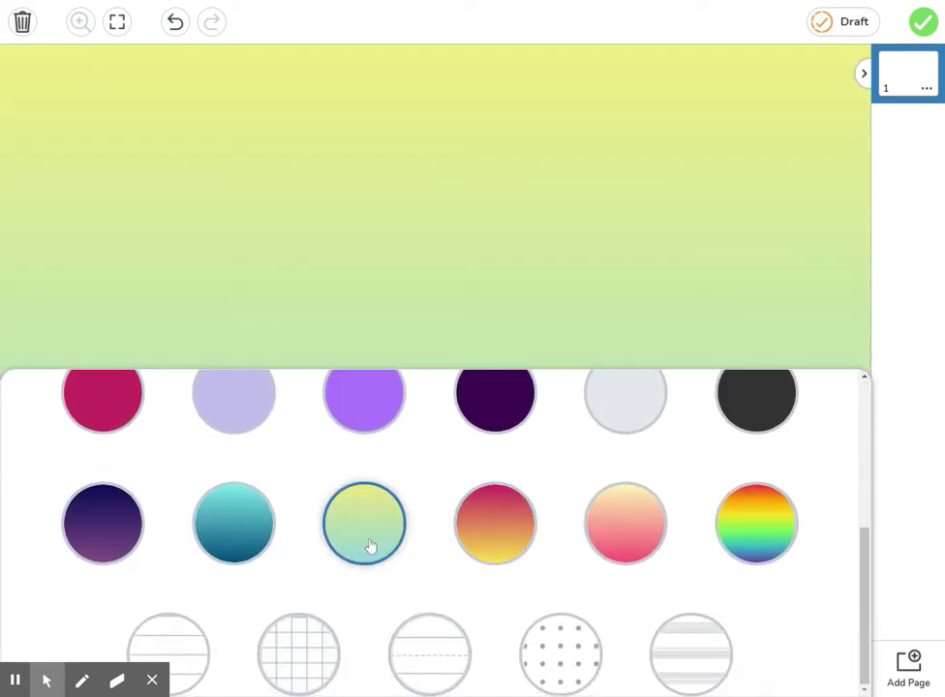
left_click(424, 350)
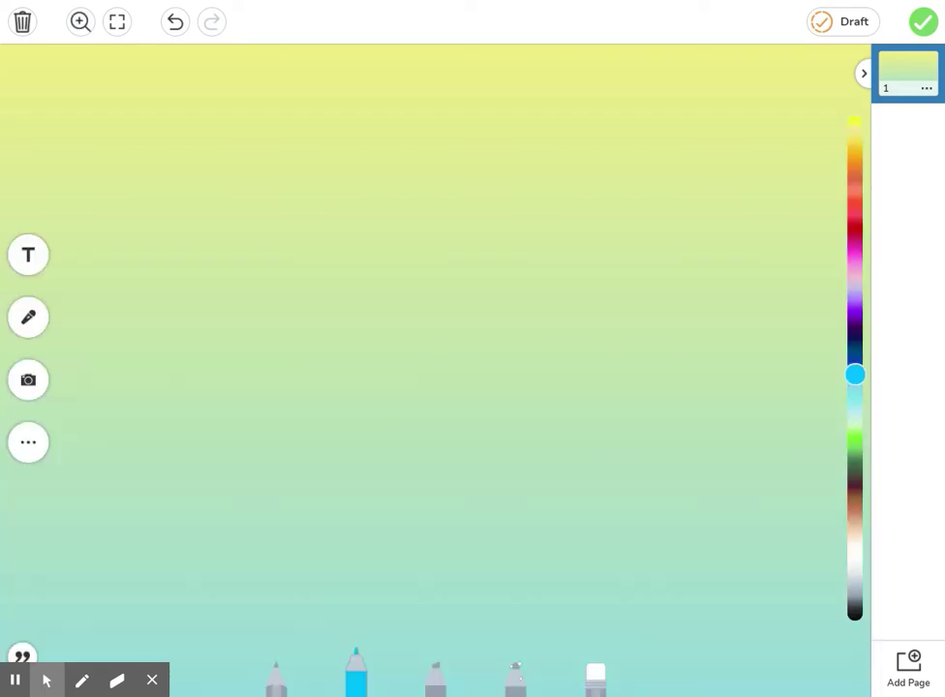
- Add a straight line across the lower part of the canvas, stretch it to nearly full width, and colour it grey
left_click(30, 453)
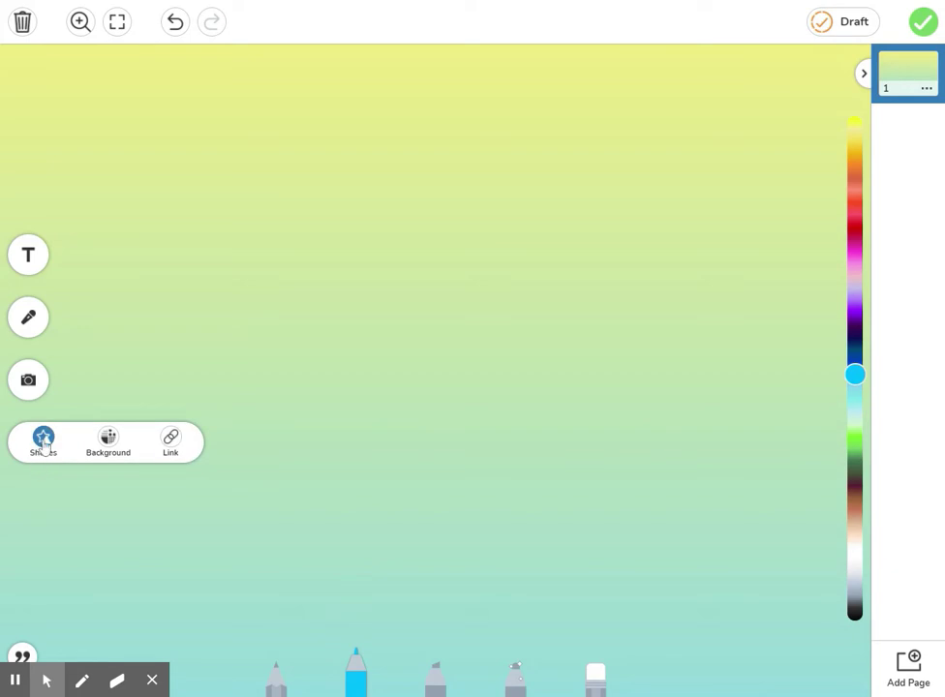
left_click(43, 444)
left_click(354, 436)
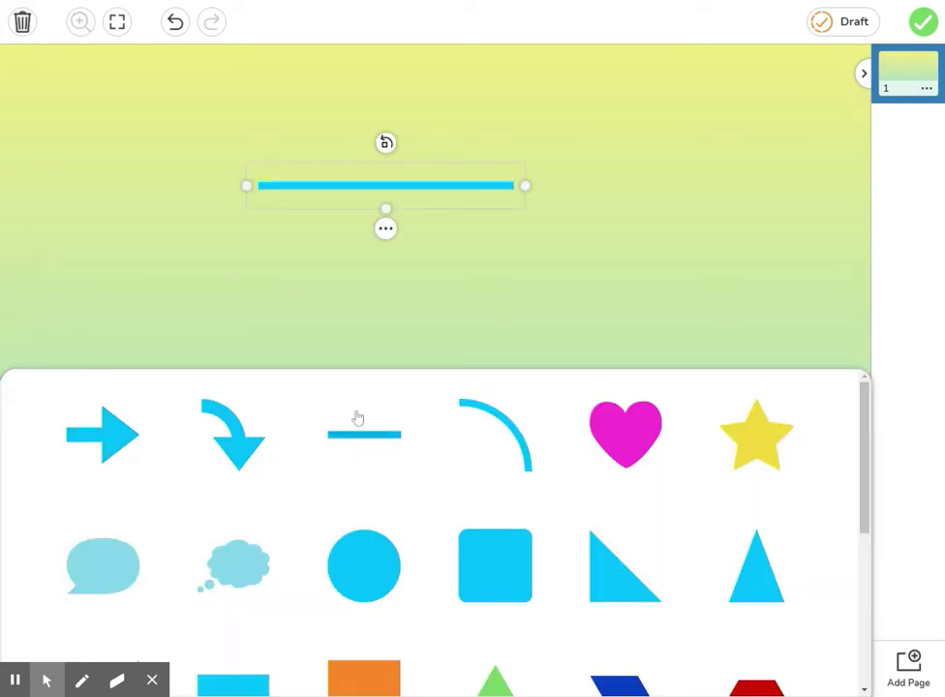
left_click(382, 193)
left_click_drag(378, 186, 227, 466)
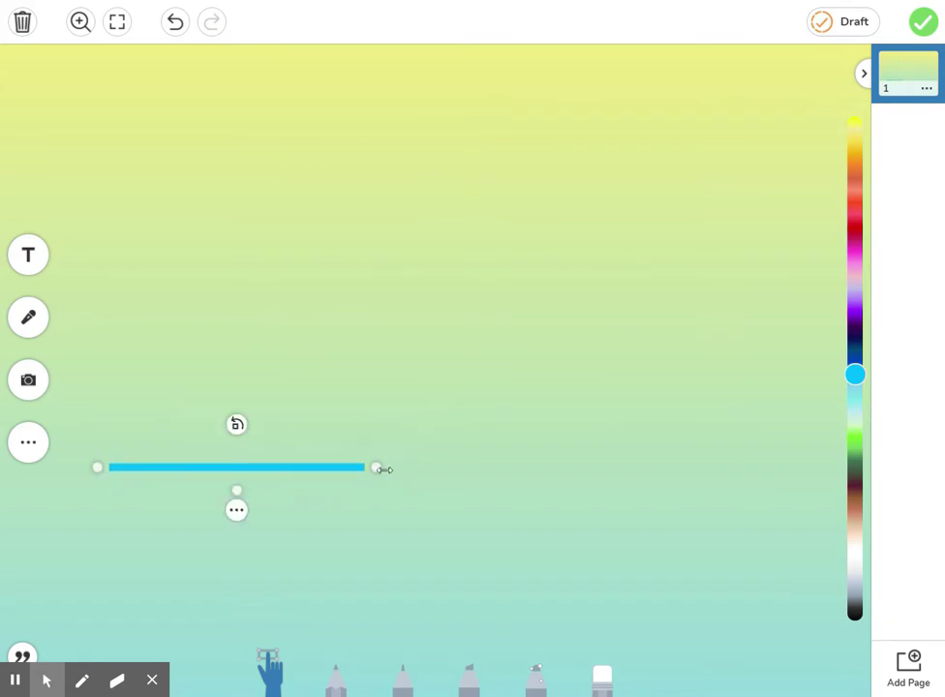
left_click_drag(383, 469, 826, 472)
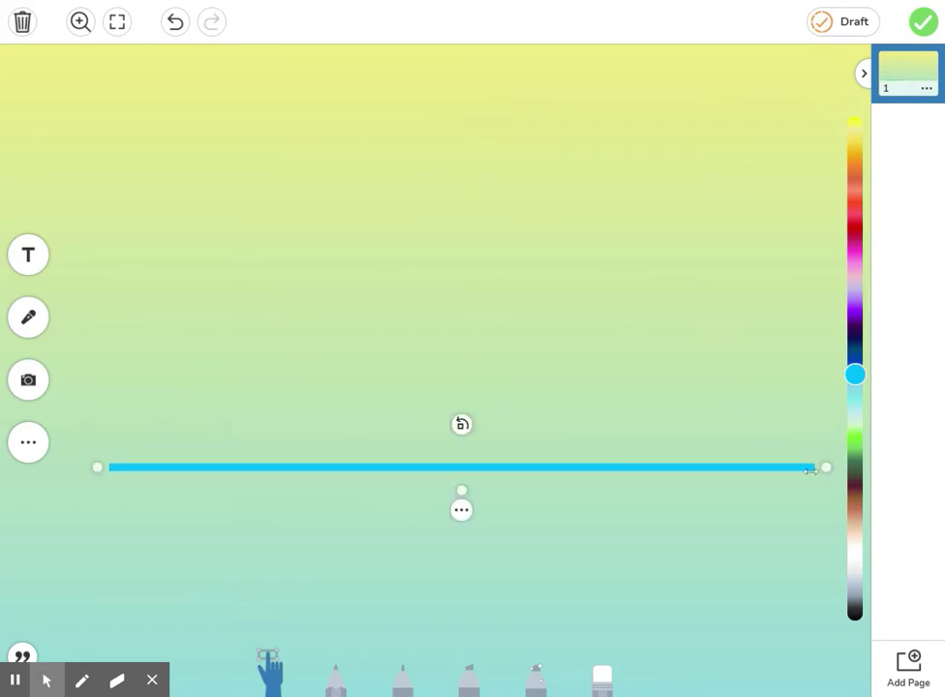
left_click(857, 591)
left_click_drag(856, 596, 860, 605)
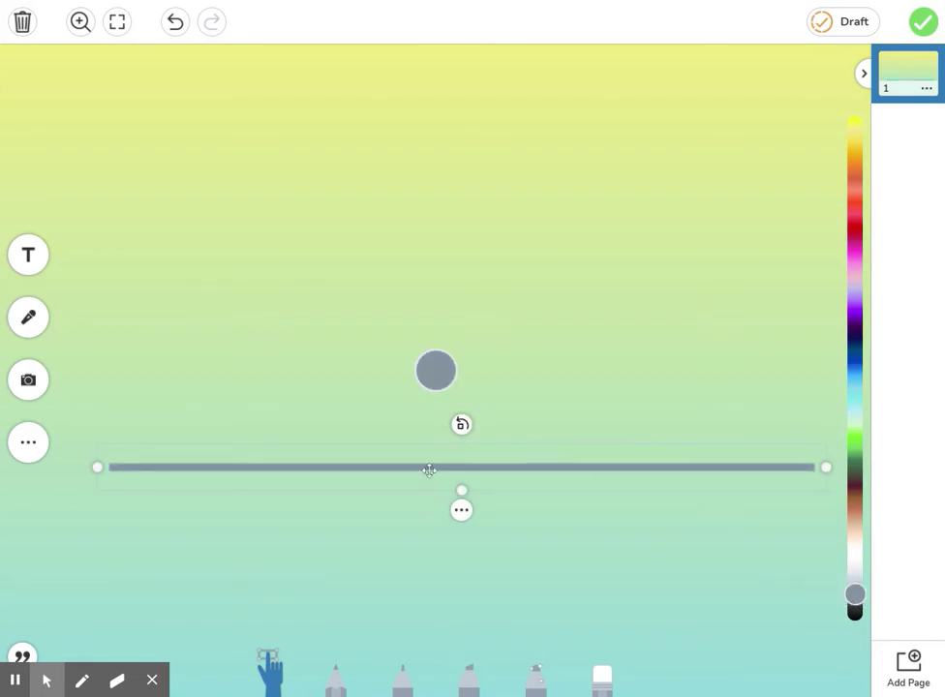
- Duplicate the grey line and place the copy parallel below the original to form a track
right_click(419, 469)
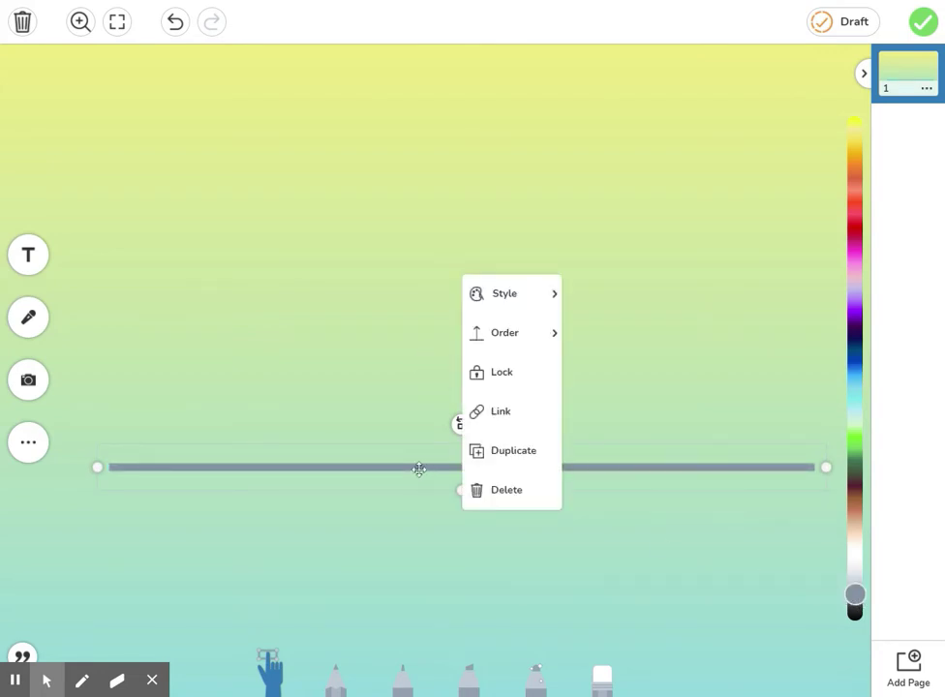
left_click(492, 452)
left_click_drag(460, 489, 445, 552)
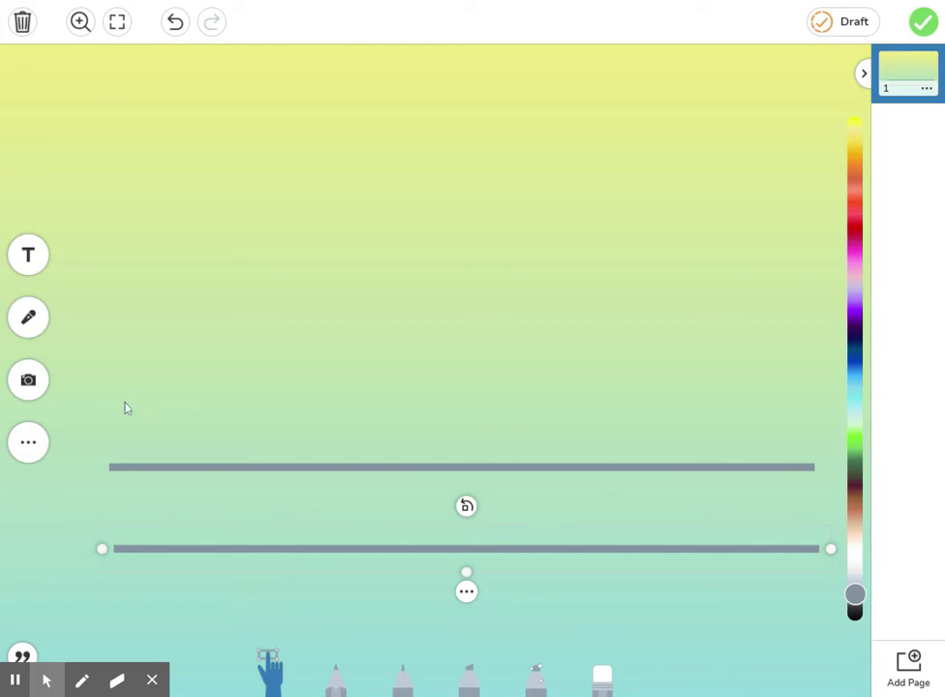
- Add a rounded square, reshape it into a wide rectangle over the left end of the upper line, and colour it dark red
left_click(29, 443)
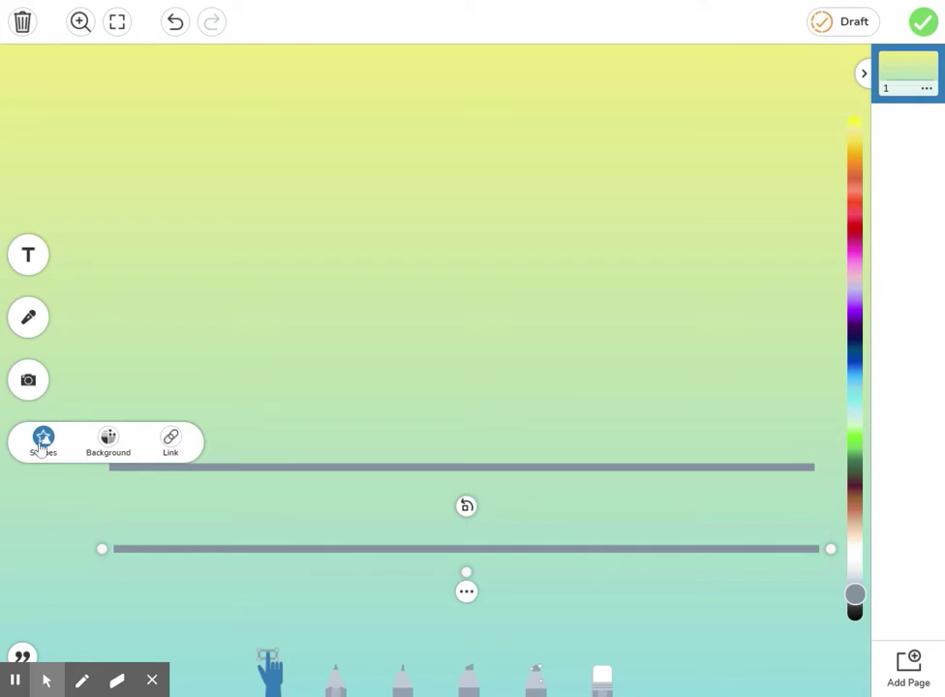
left_click(43, 444)
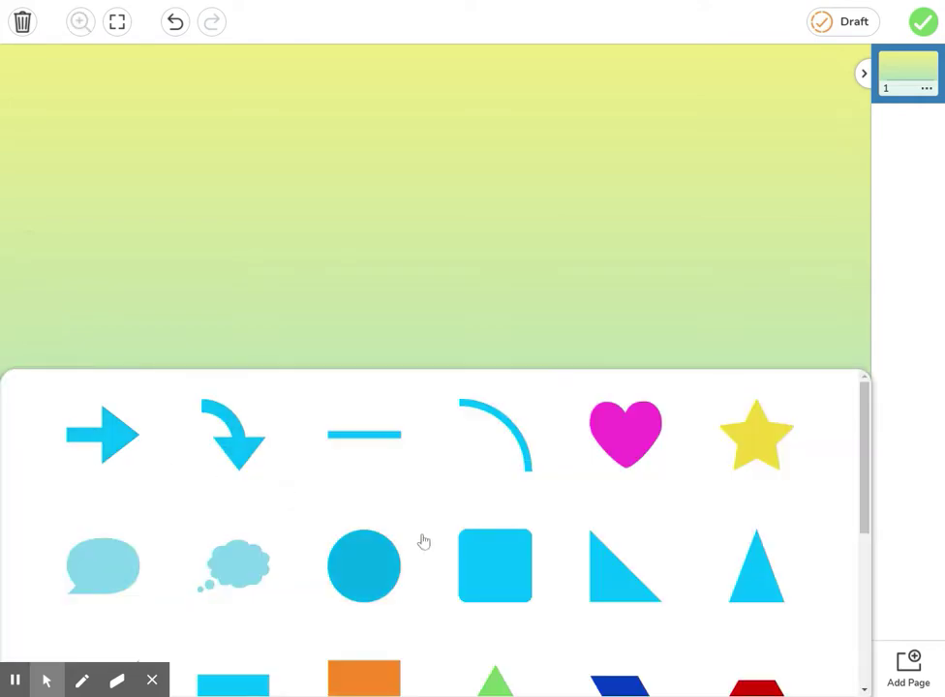
left_click(506, 573)
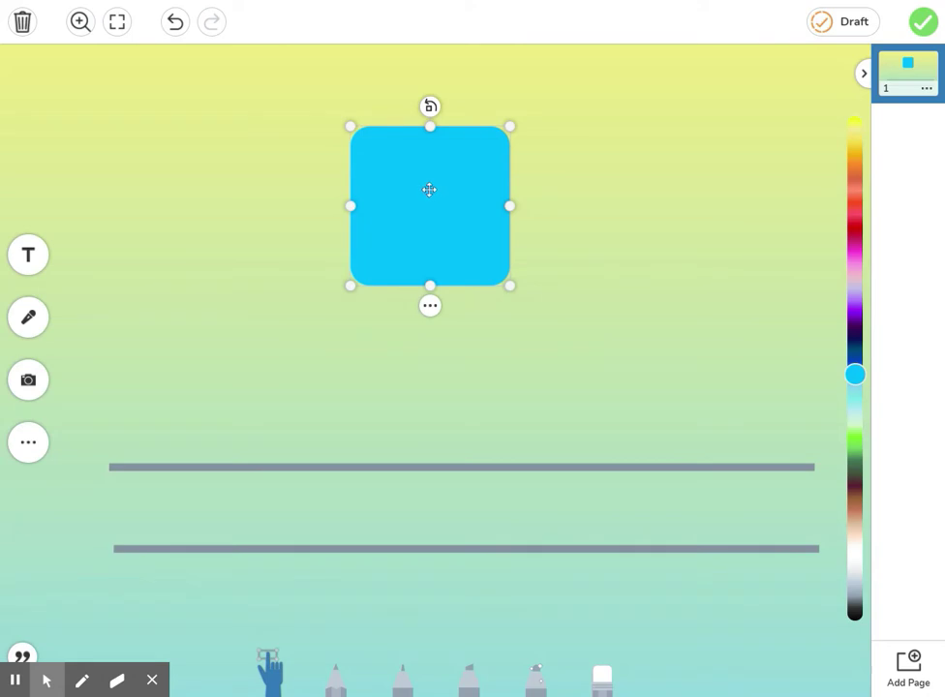
left_click_drag(429, 190, 218, 413)
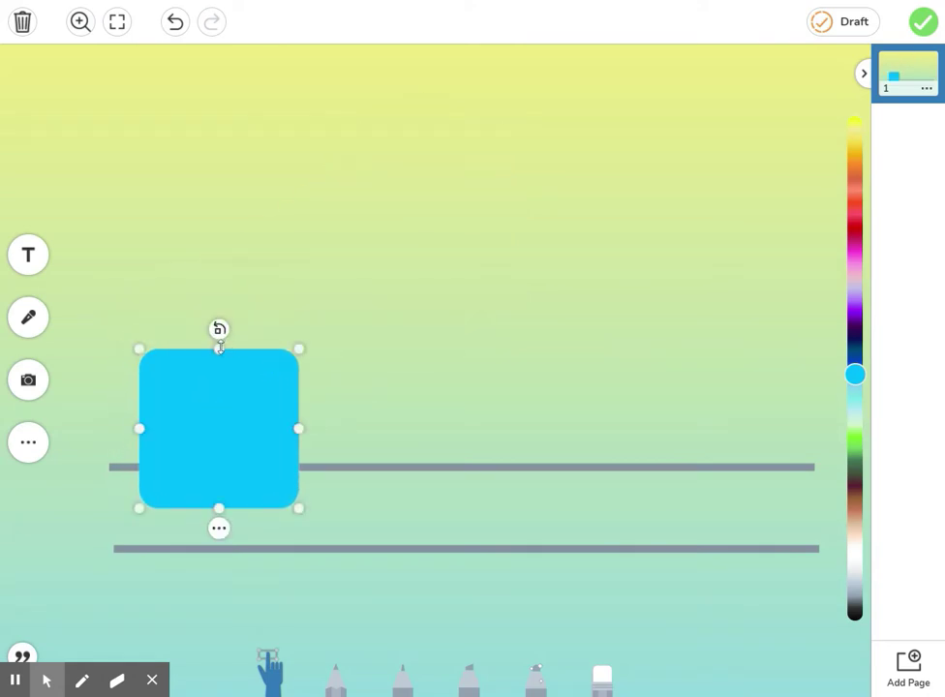
left_click_drag(219, 349, 218, 419)
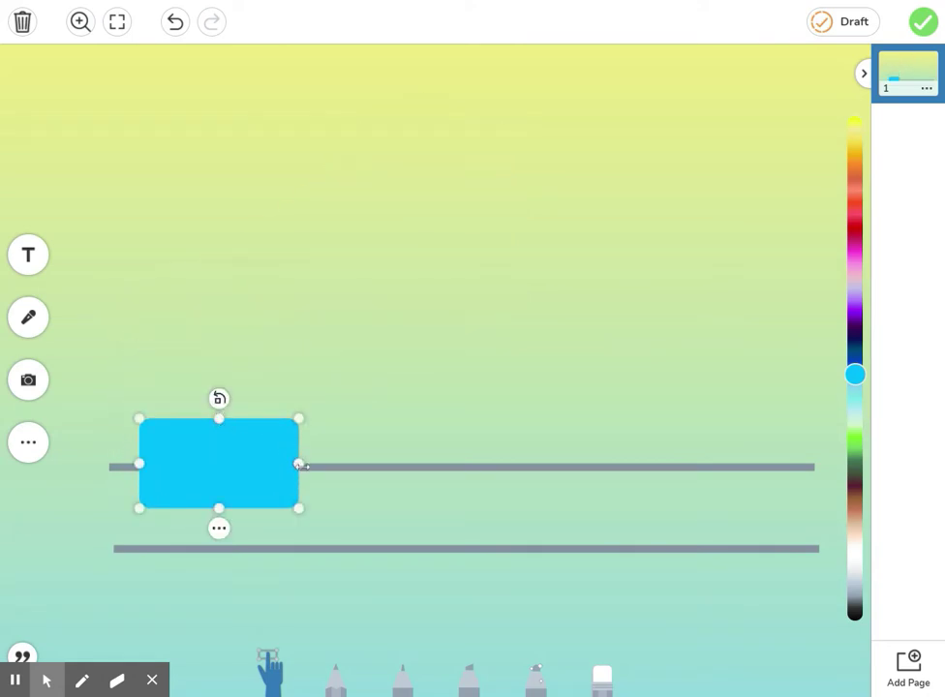
left_click_drag(297, 463, 324, 464)
left_click_drag(246, 467, 226, 466)
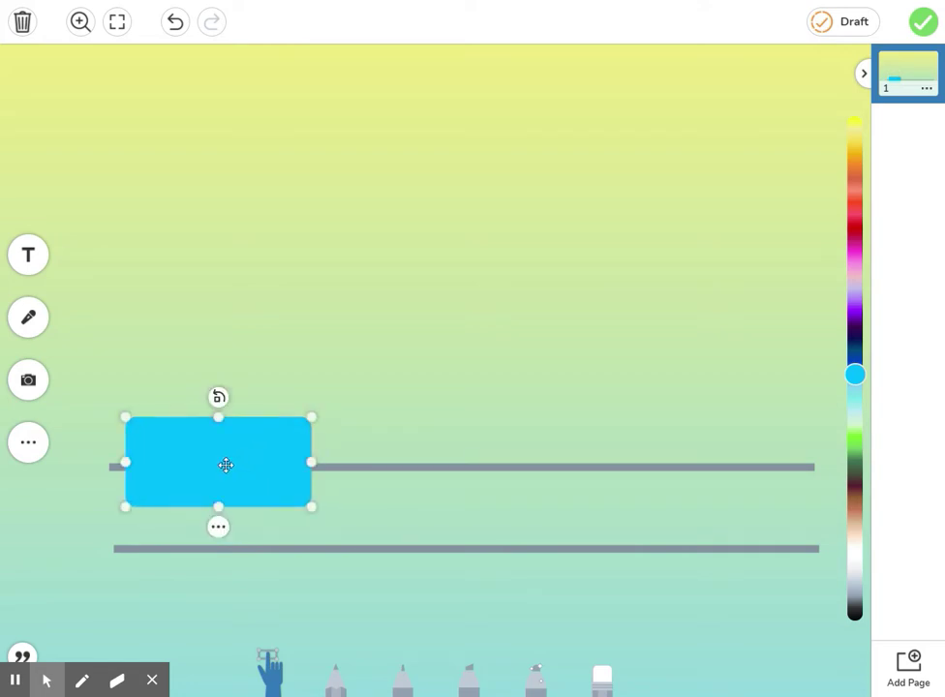
left_click(856, 231)
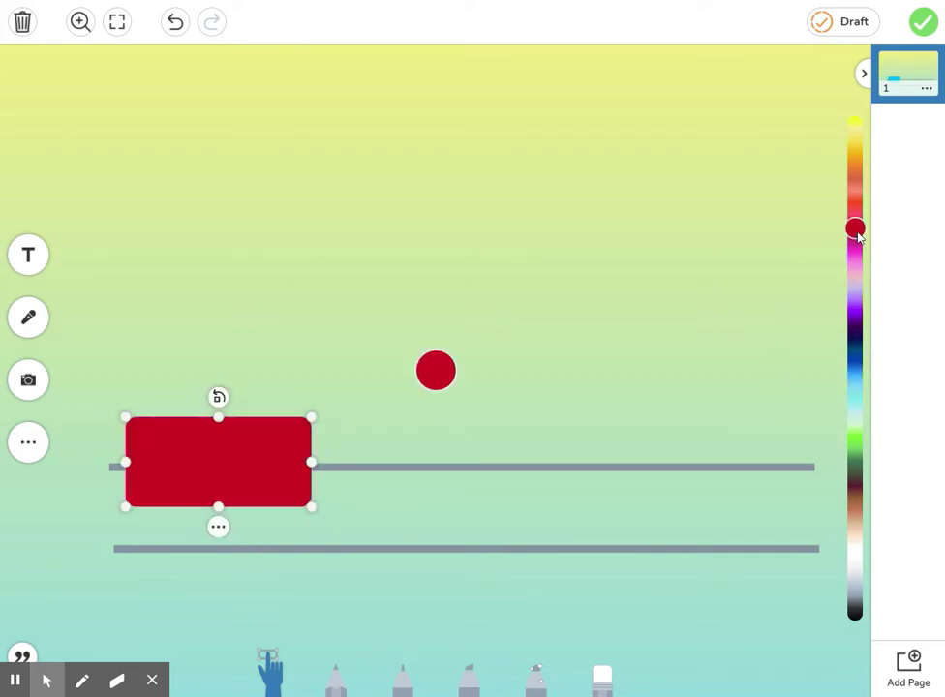
- Duplicate the red rectangle, reshape the copy into a tall block, and stack it on the right half of the original
left_click(236, 459)
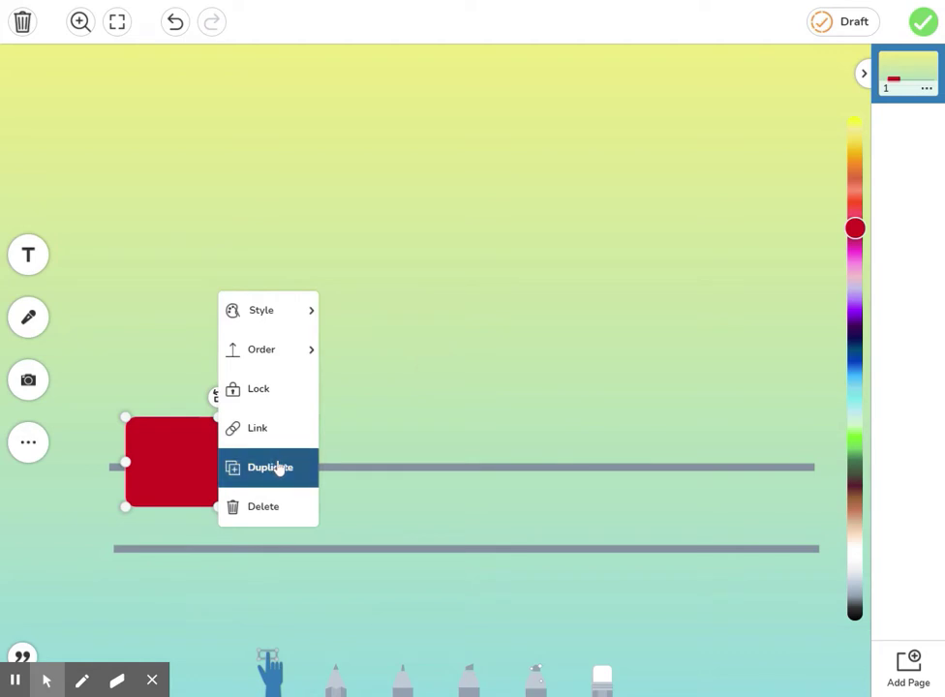
left_click(276, 467)
left_click_drag(247, 478, 295, 424)
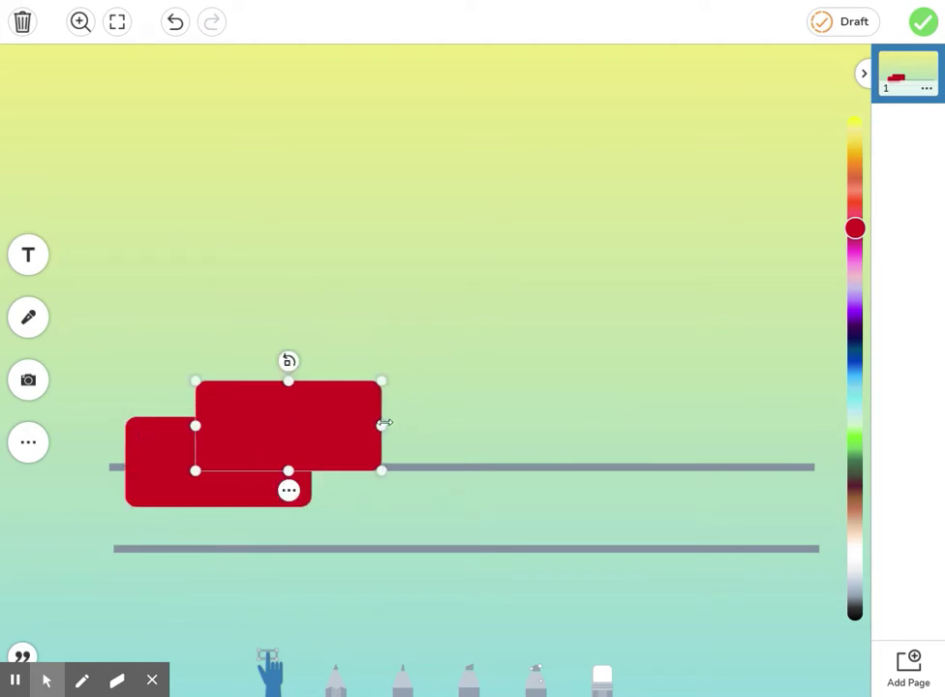
left_click_drag(385, 423, 263, 315)
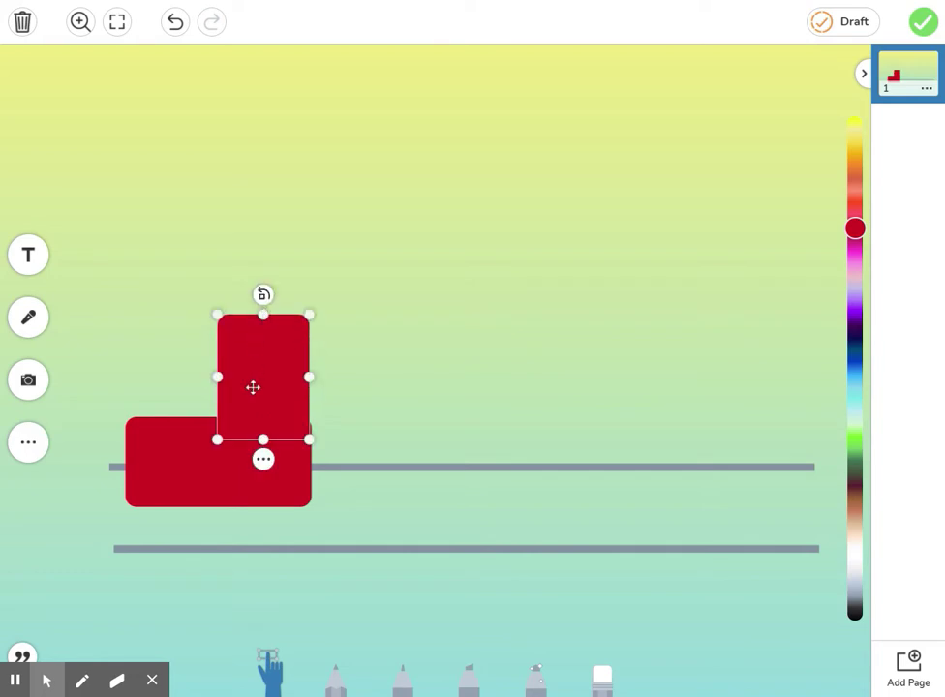
left_click_drag(253, 388, 253, 382)
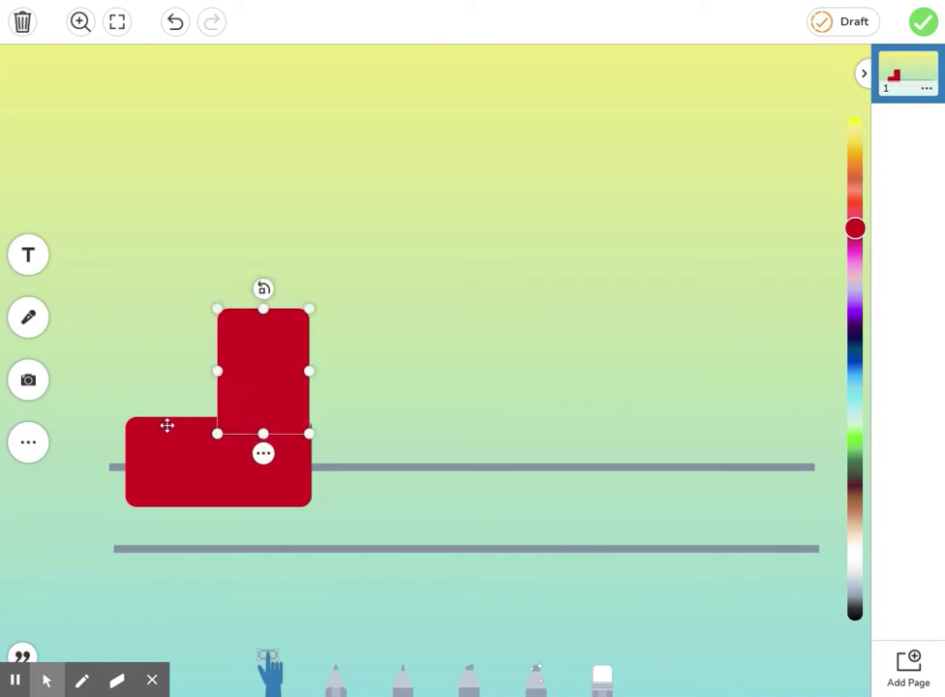
- Add a green triangle, rotate it to point left, and fit it against the left end of the red body at matching height
left_click(28, 442)
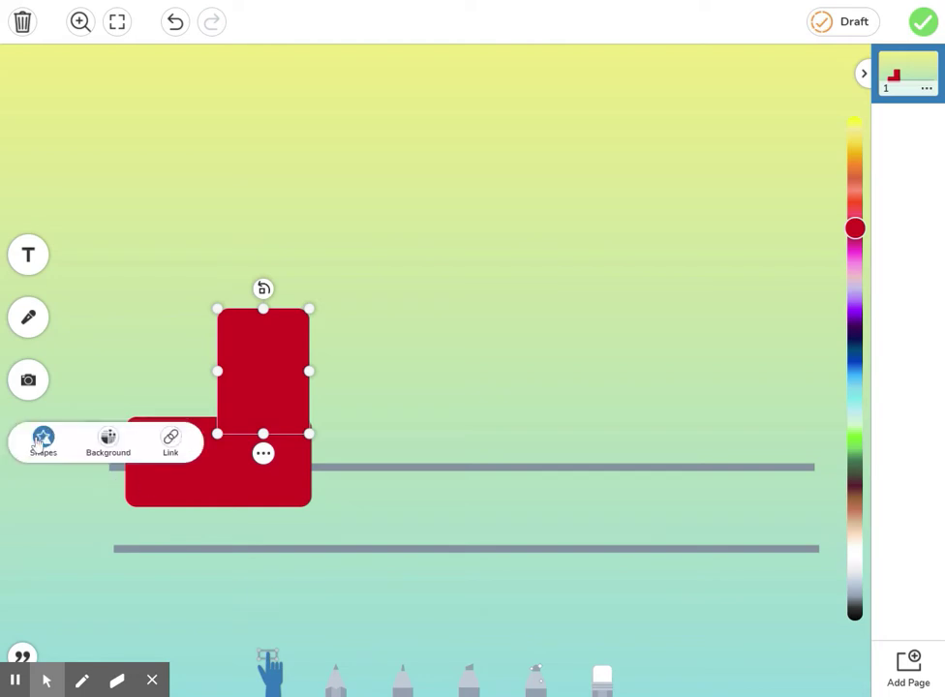
left_click(44, 442)
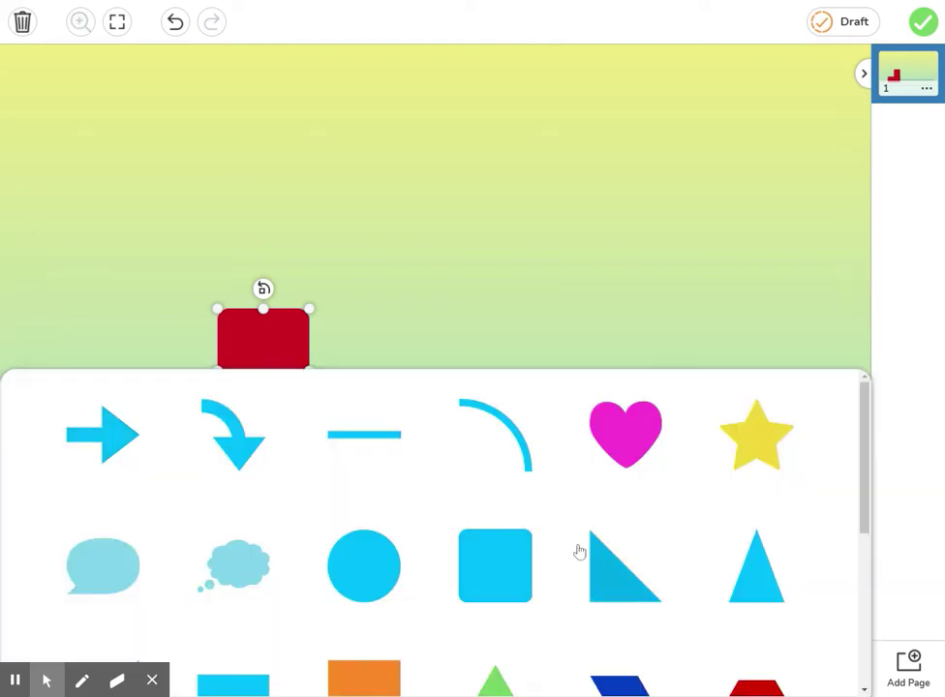
scroll(523, 649, "down", 1)
left_click(523, 649)
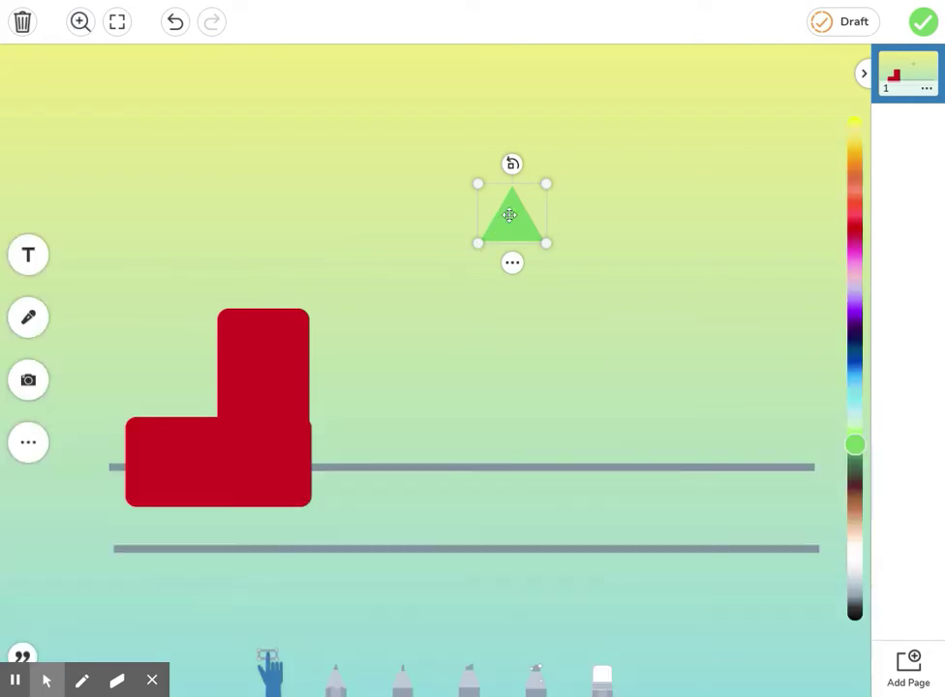
left_click_drag(506, 213, 112, 463)
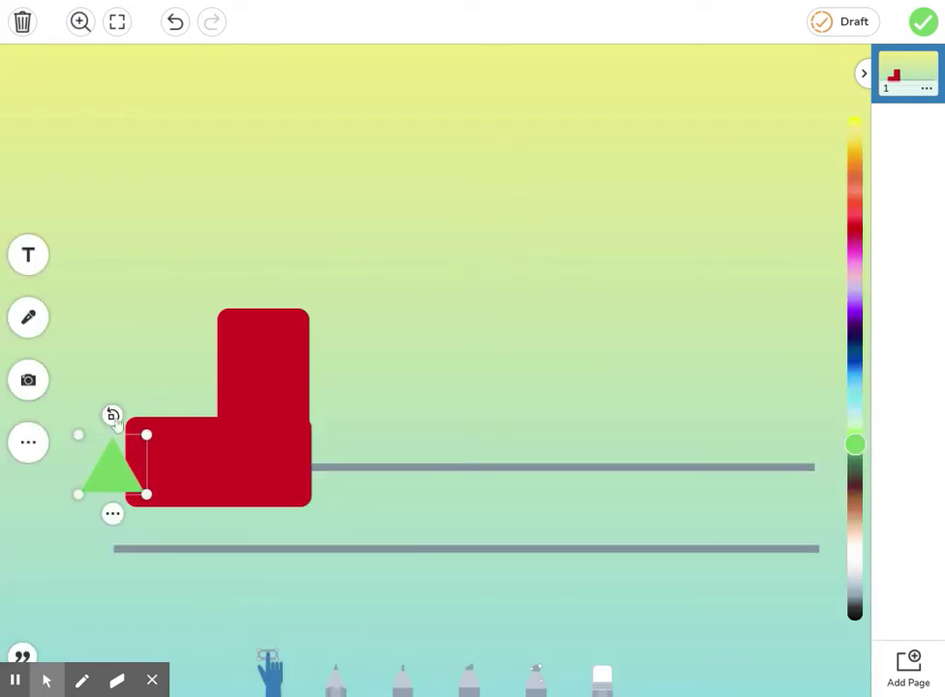
left_click_drag(112, 414, 58, 523)
left_click_drag(97, 482, 91, 468)
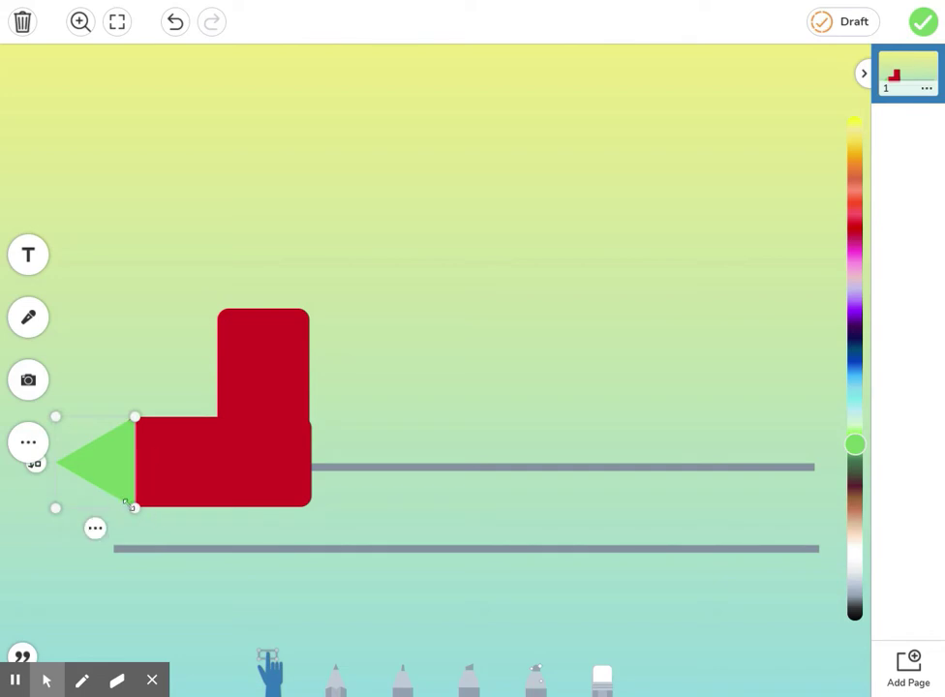
- Add a blue right triangle, rotate it a quarter turn, and fit it over the green triangle against the red body's left end
left_click(28, 446)
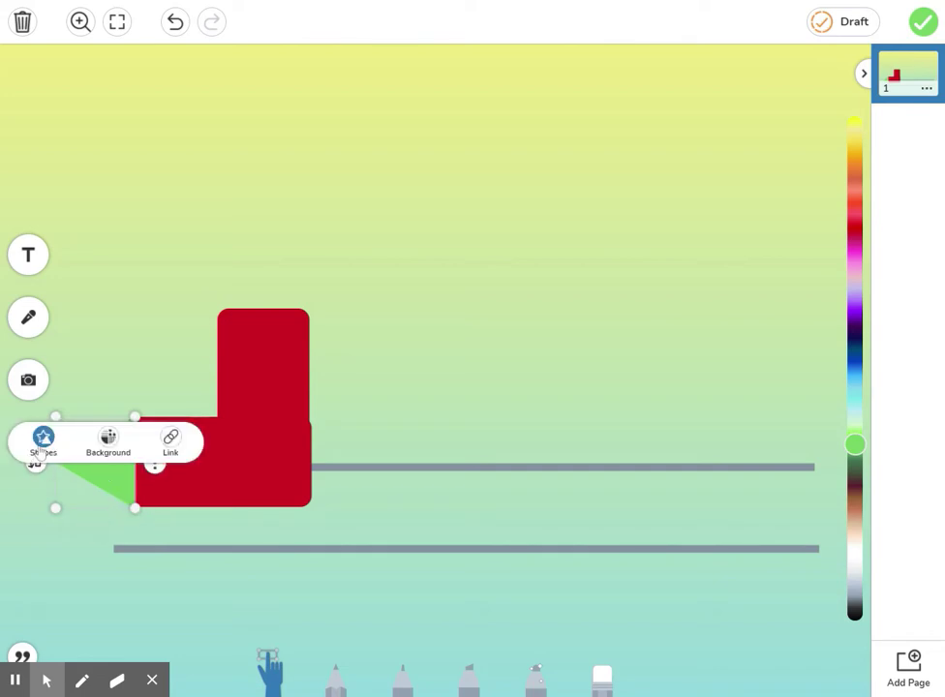
left_click(43, 446)
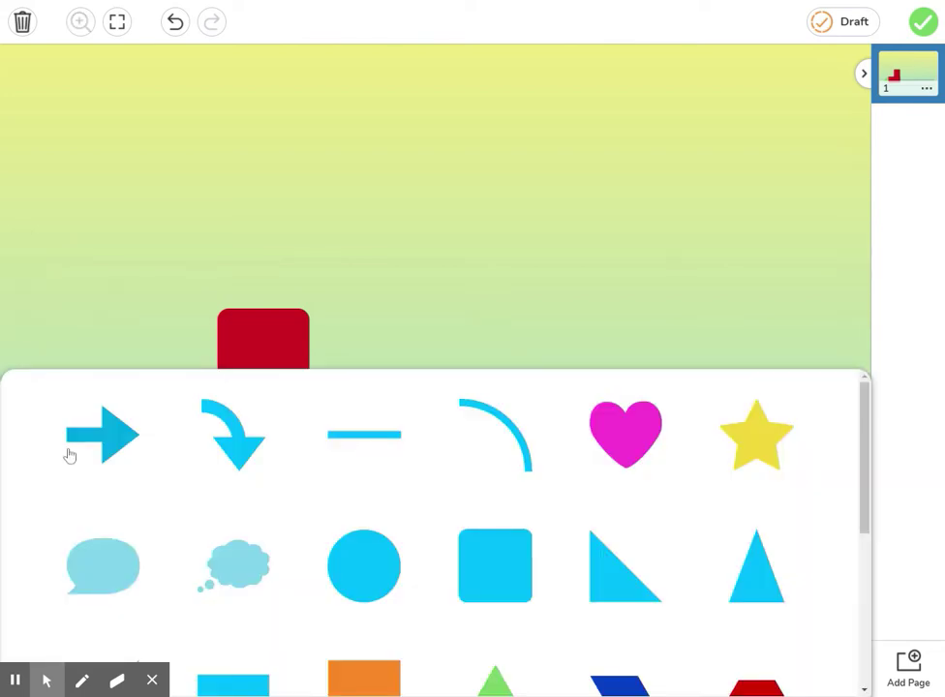
left_click(627, 589)
left_click(366, 270)
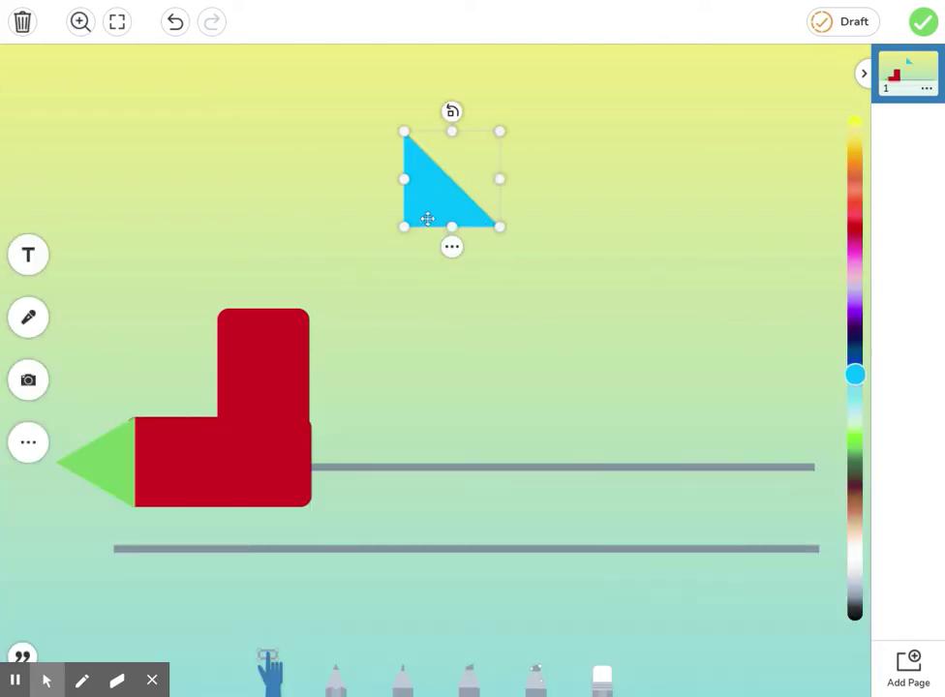
left_click_drag(428, 217, 164, 502)
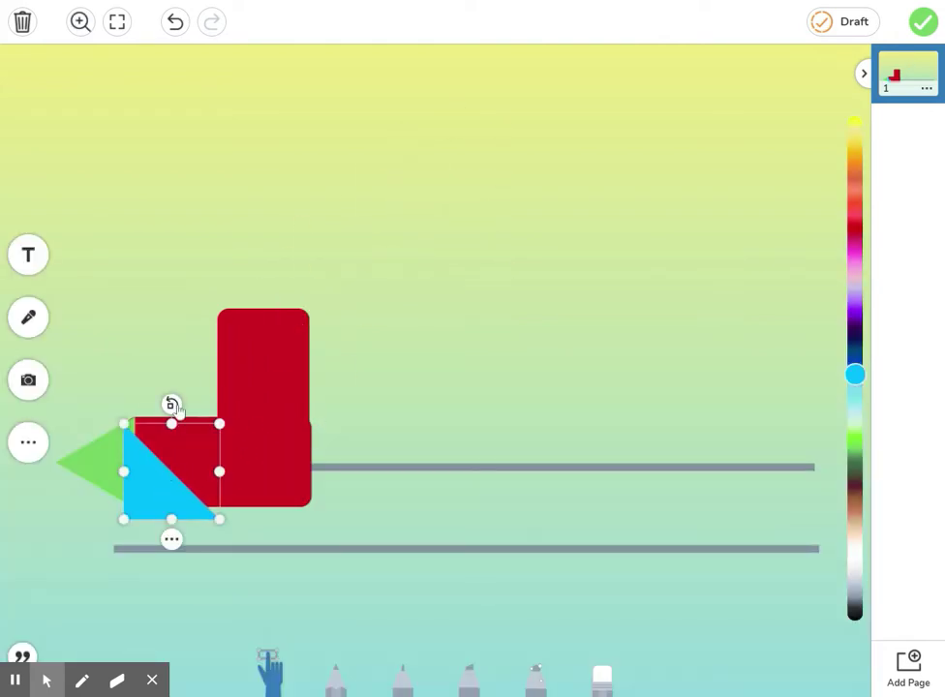
left_click_drag(172, 404, 74, 477)
left_click(174, 487)
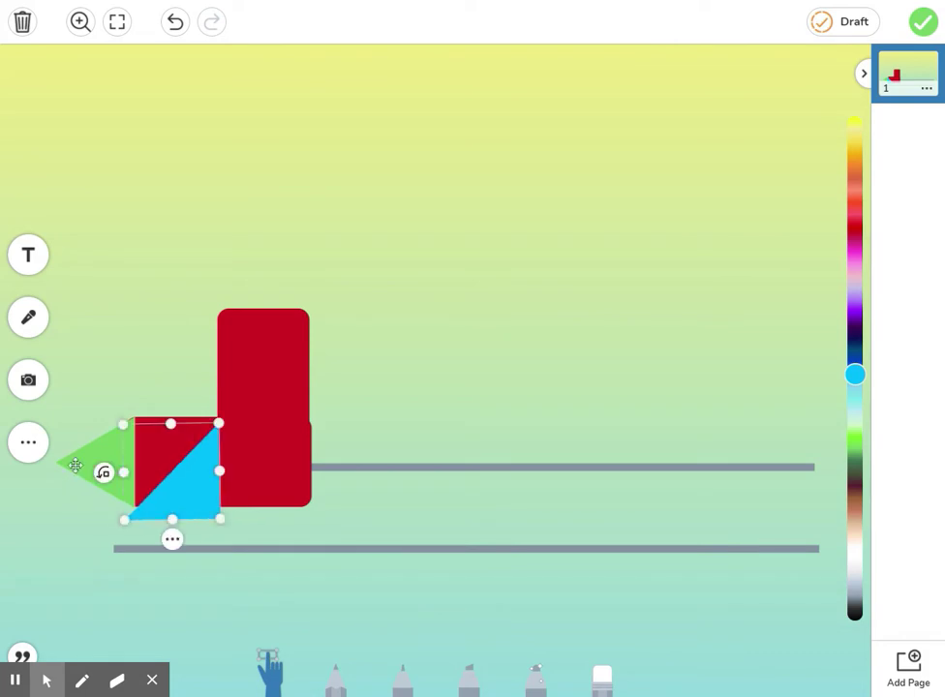
left_click_drag(173, 487, 124, 463)
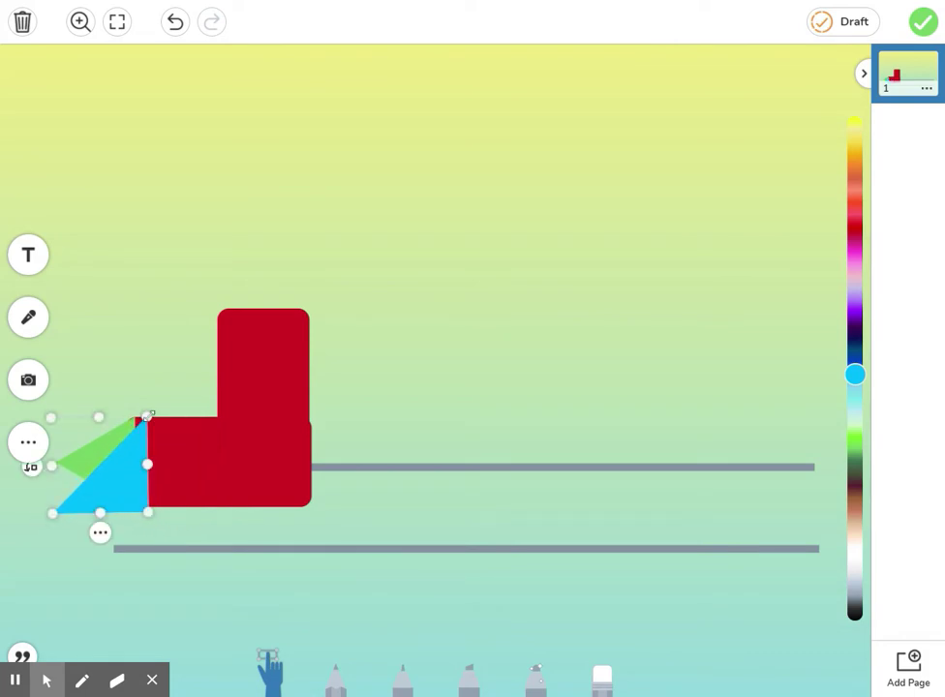
left_click_drag(148, 416, 136, 474)
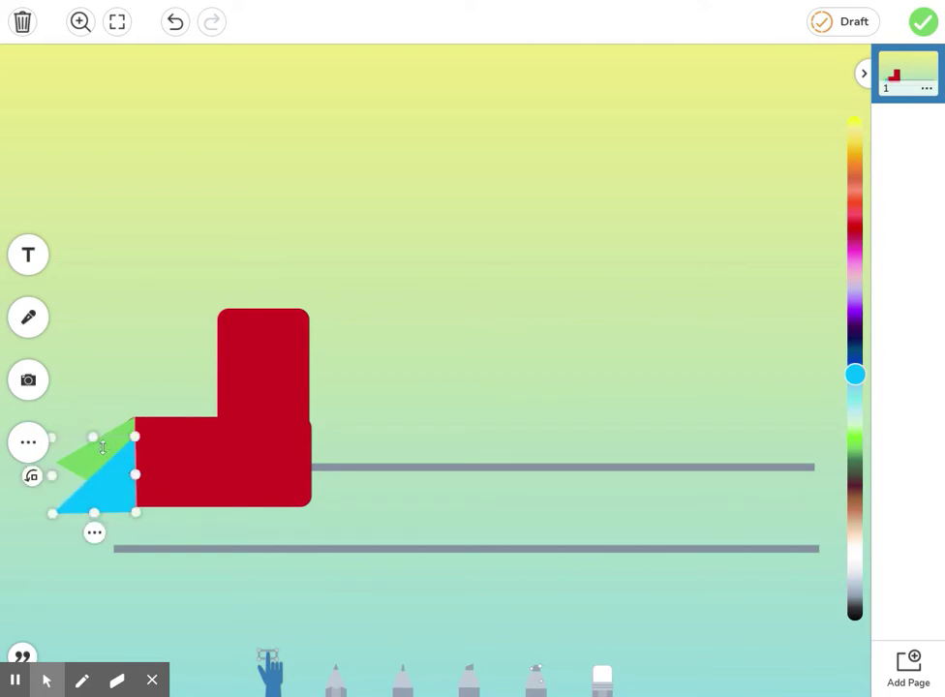
- Colour the blue right triangle green to match the triangle behind it
left_click(857, 450)
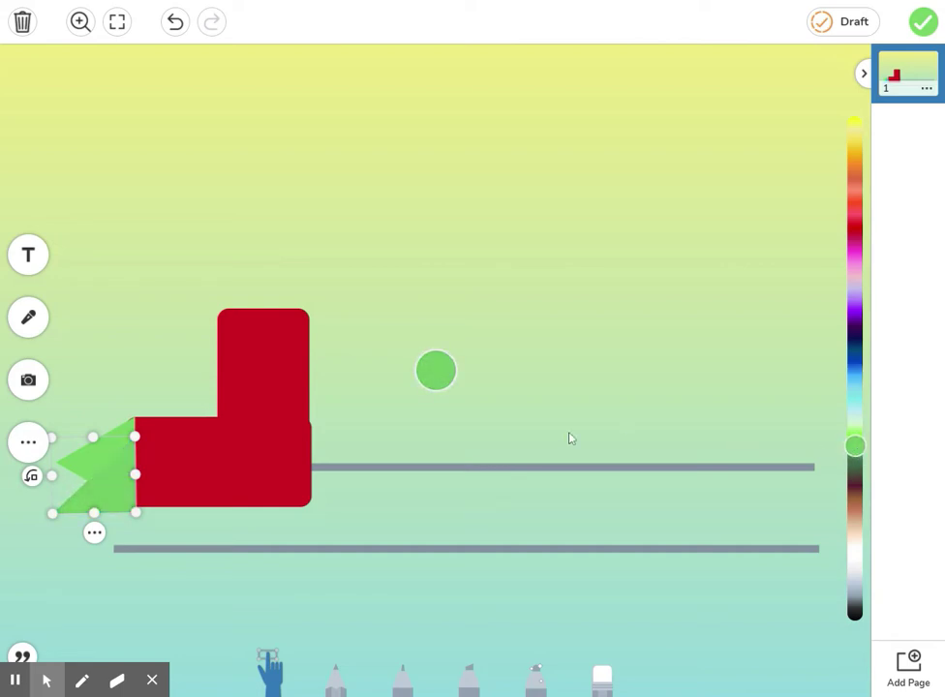
left_click(552, 411)
left_click(95, 450)
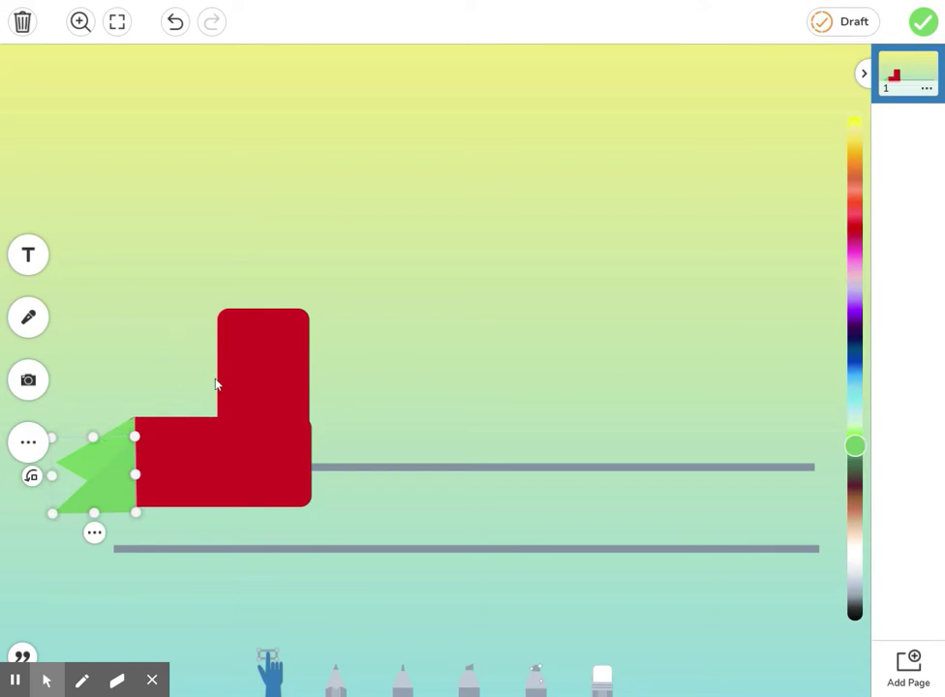
- Add a red trapezoid, turn it upside down, shrink it, and set it on the red body beside the tall block
left_click(30, 452)
left_click(43, 442)
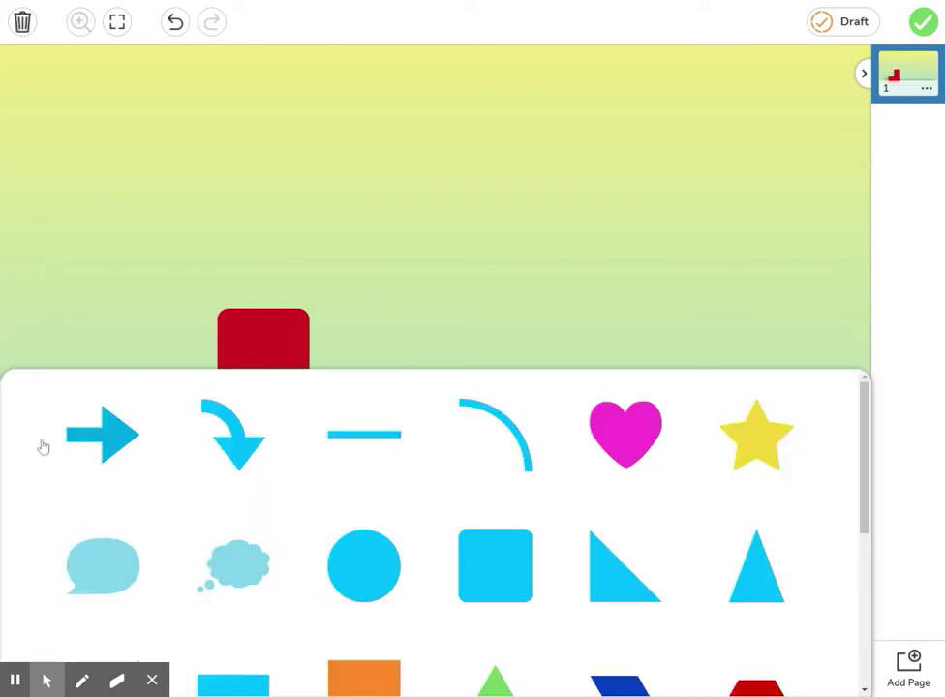
scroll(655, 540, "down", 3)
left_click(773, 574)
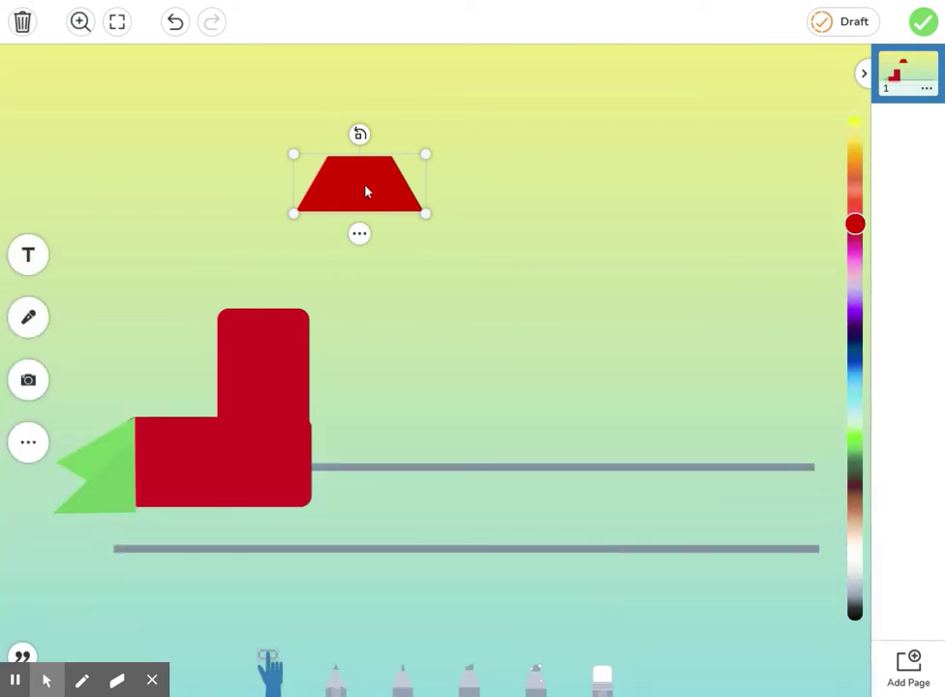
left_click_drag(365, 190, 150, 256)
left_click_drag(148, 206, 127, 321)
left_click_drag(143, 277, 154, 351)
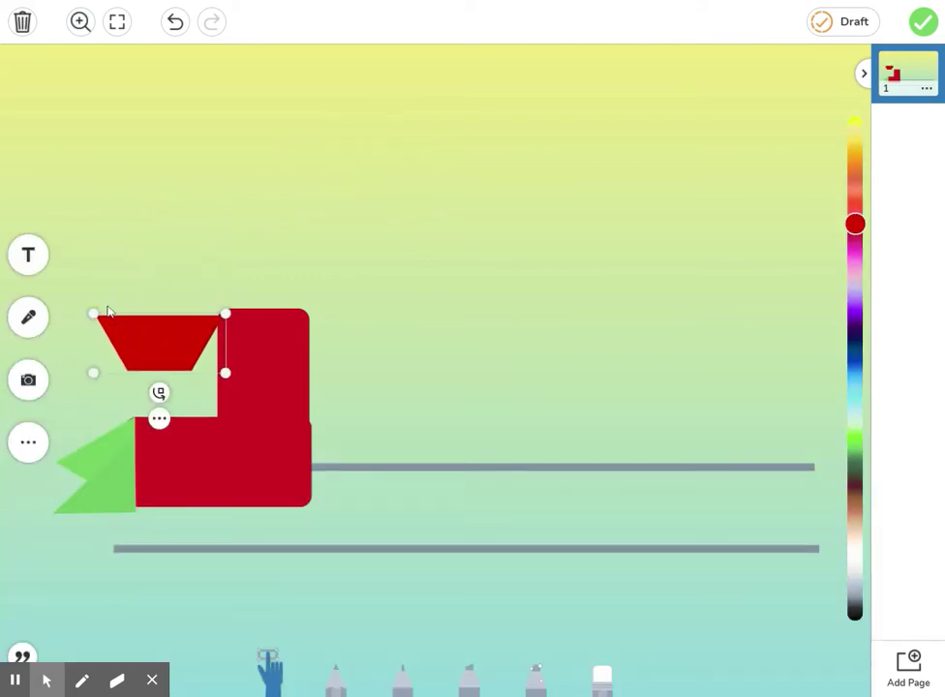
left_click_drag(94, 312, 127, 323)
left_click_drag(175, 352, 128, 375)
- Add a rounded square, flatten it into a wide bar, and place it as a roof on the tall red block
left_click(35, 437)
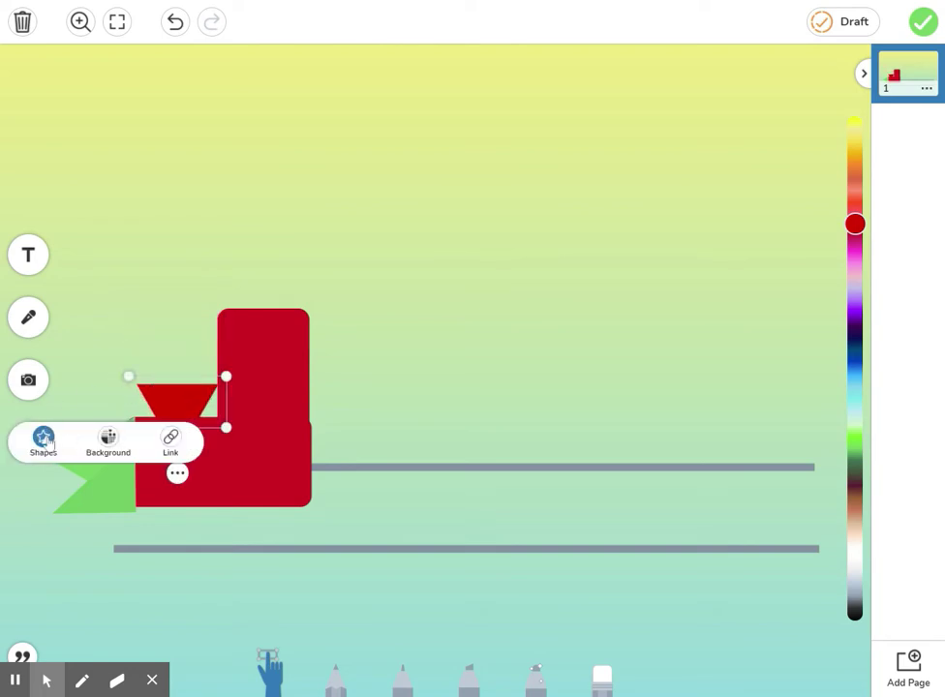
left_click(40, 445)
left_click(482, 564)
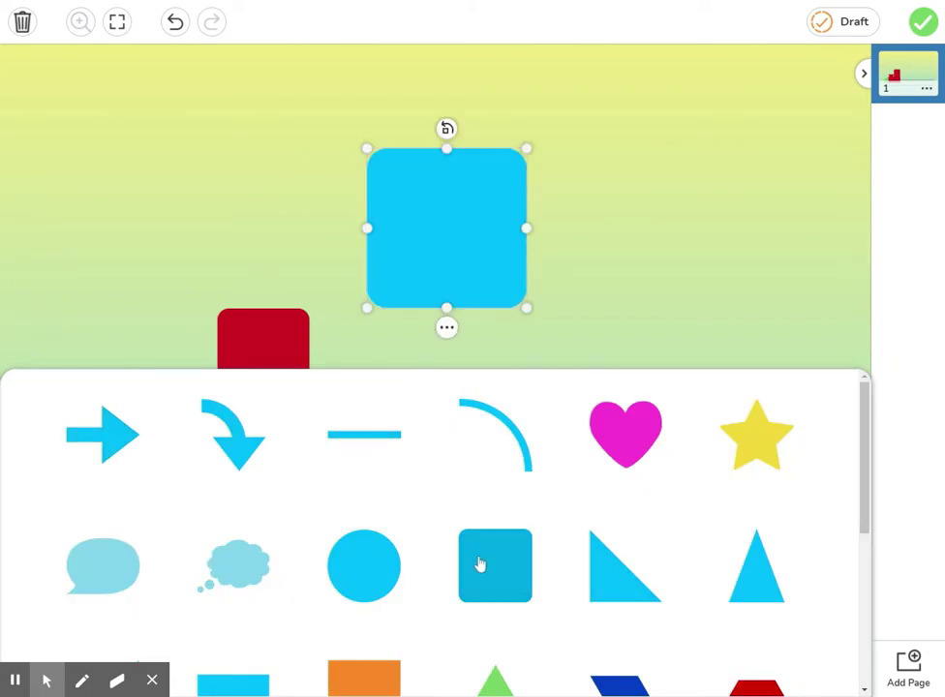
left_click_drag(367, 148, 393, 276)
left_click_drag(457, 297, 261, 307)
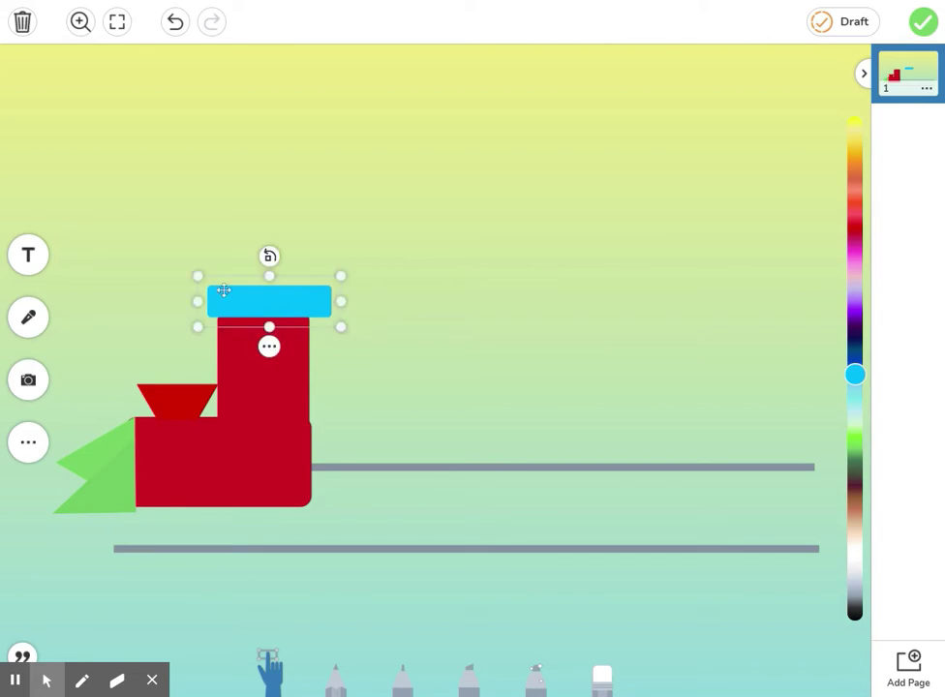
left_click_drag(199, 278, 207, 275)
left_click_drag(272, 308, 264, 309)
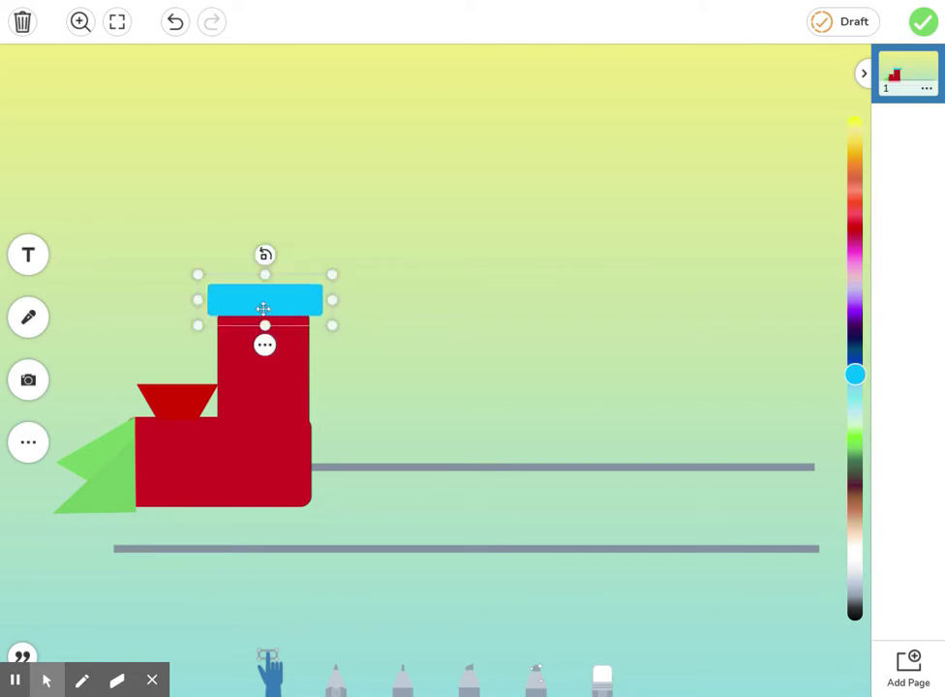
- Duplicate the blue roof bar, place the copy on top of the trapezoid, and shorten it to match the trapezoid's width
left_click(264, 345)
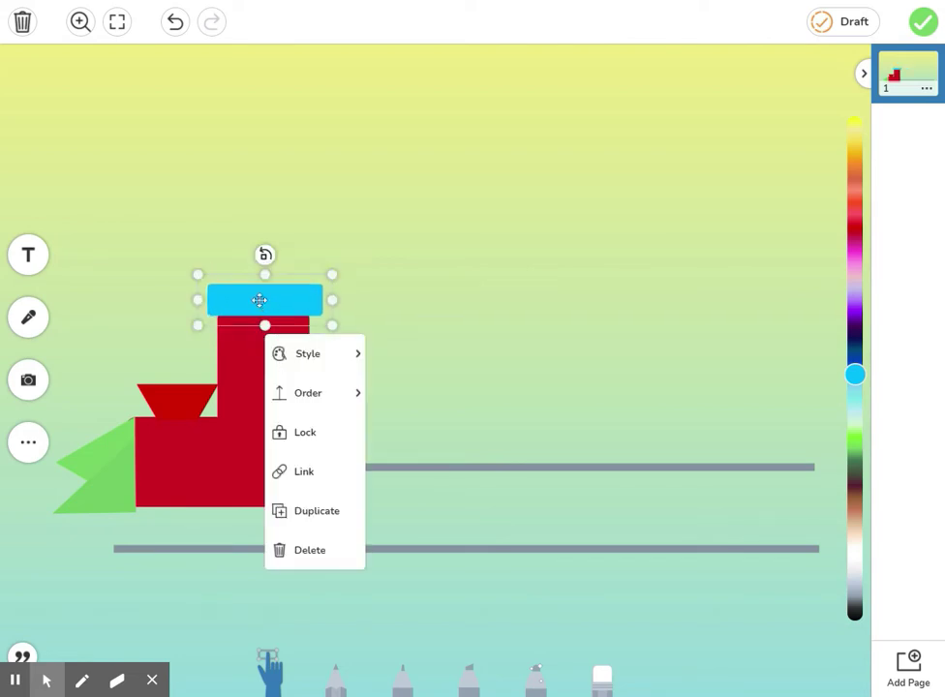
left_click(308, 510)
left_click_drag(276, 320, 158, 372)
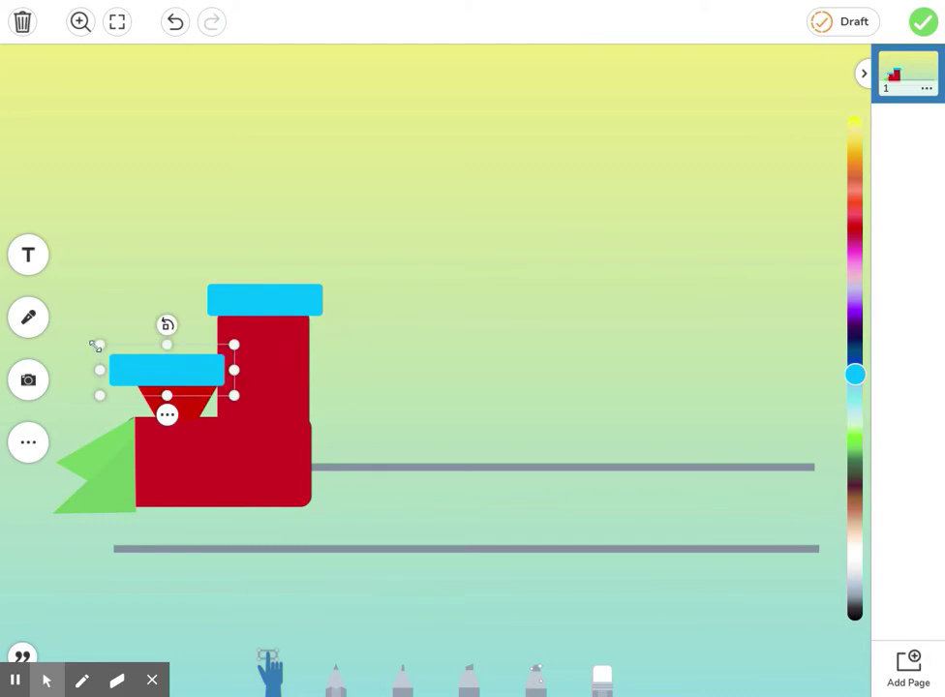
left_click_drag(96, 346, 178, 360)
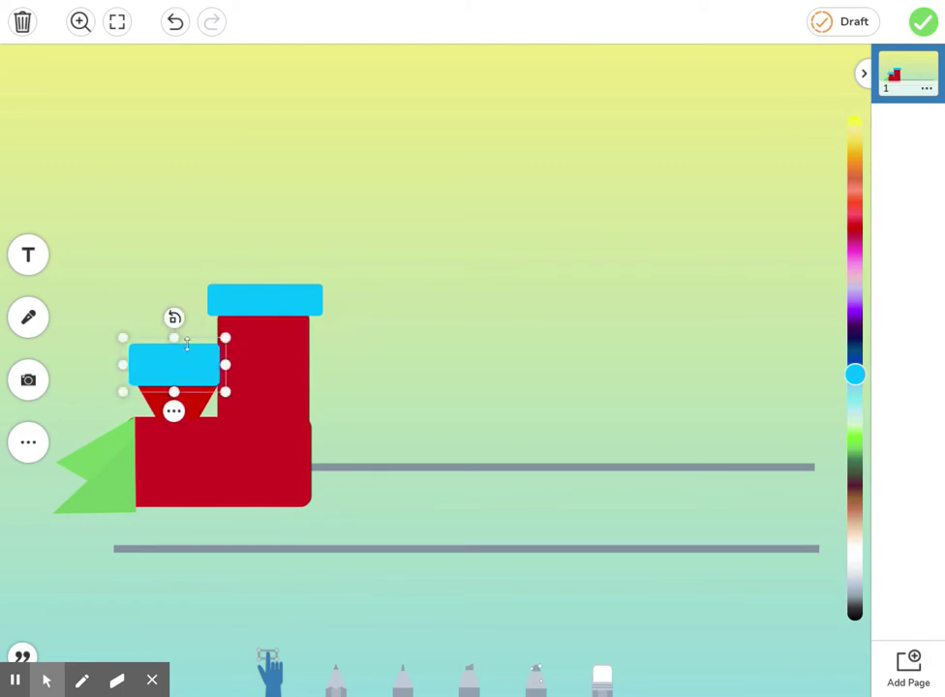
- Colour both blue bars, above the trapezoid and on the roof, purple
left_click(857, 316)
left_click(295, 293)
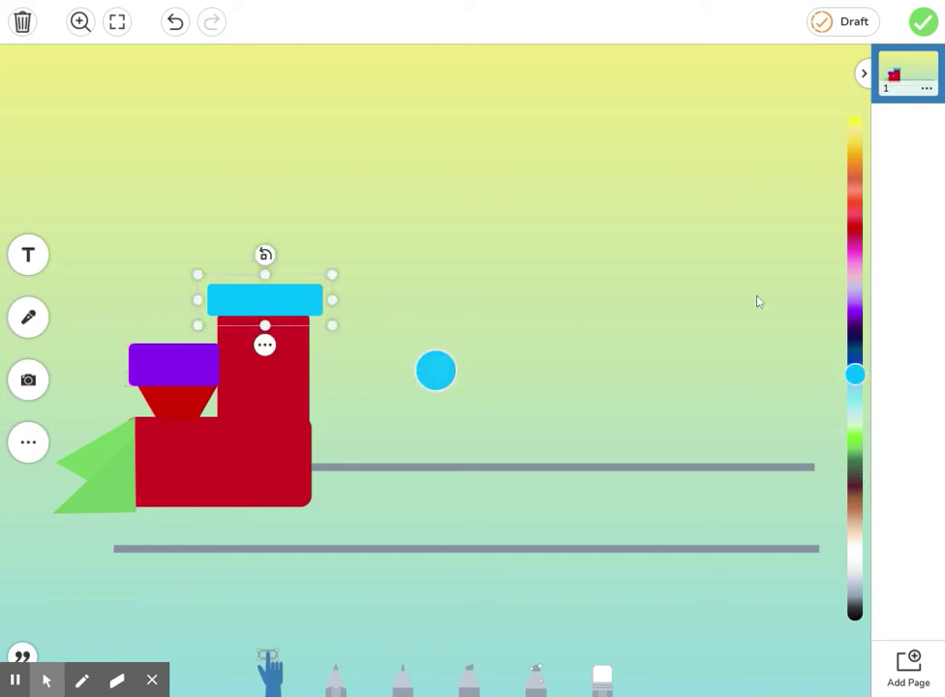
left_click(858, 317)
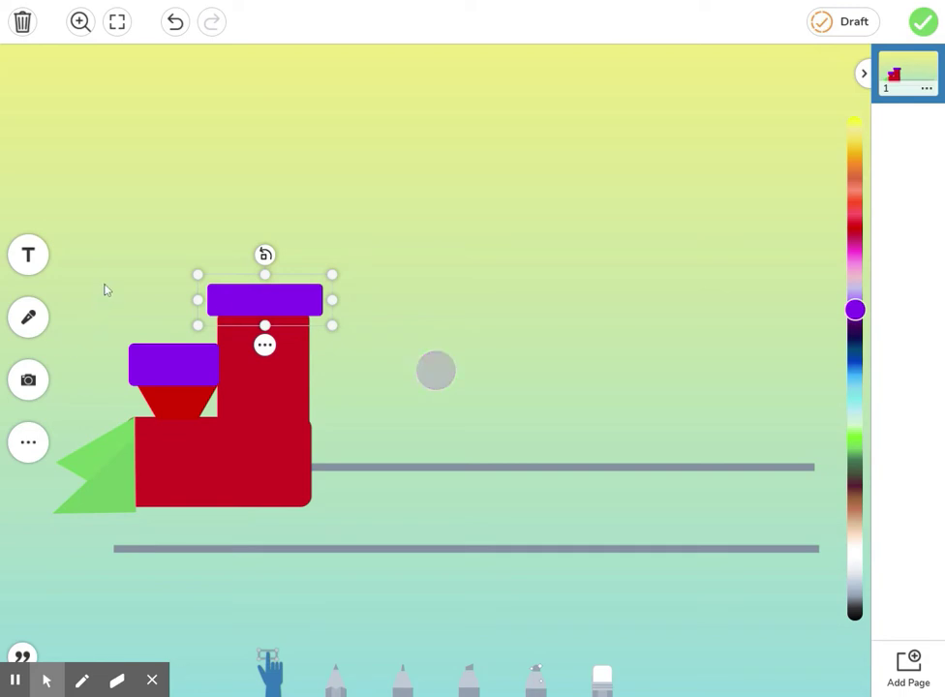
- Add a blue rounded square, reshape it into an upright rectangle, and place it as a window on the tall red block
left_click(28, 446)
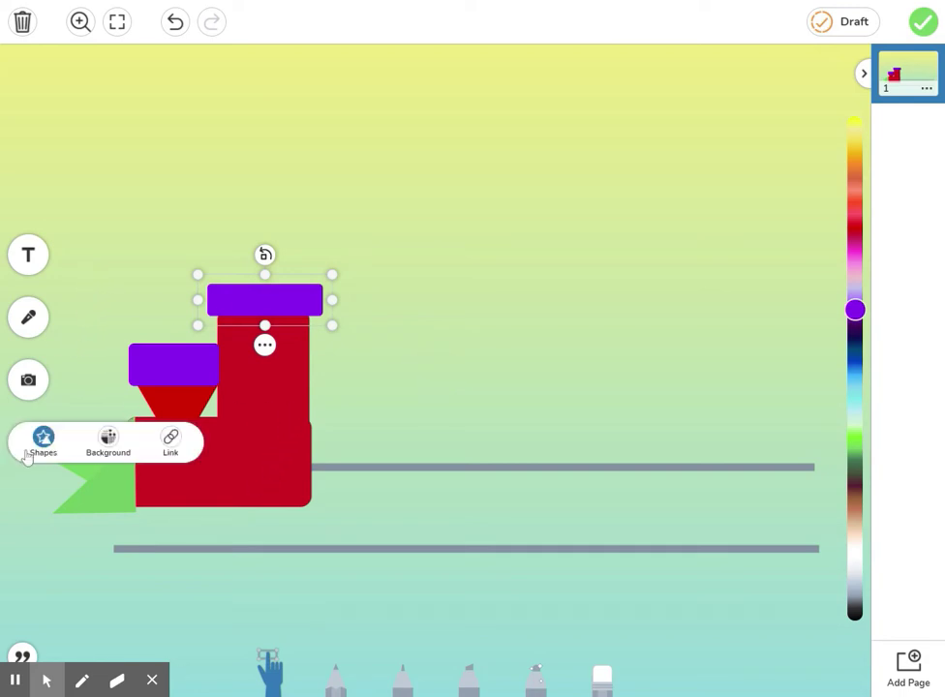
left_click(43, 441)
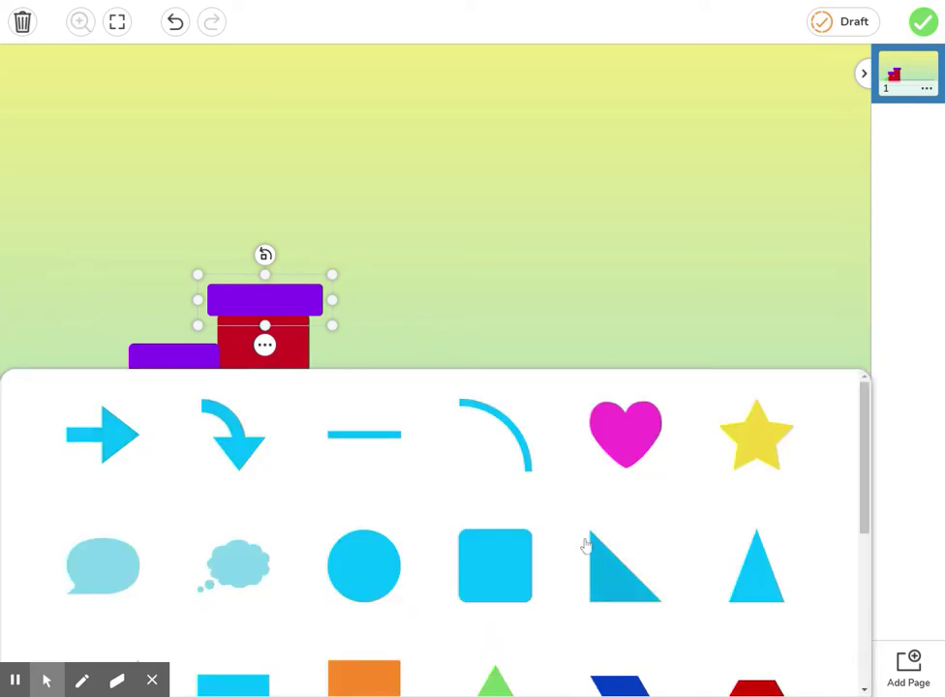
left_click(495, 557)
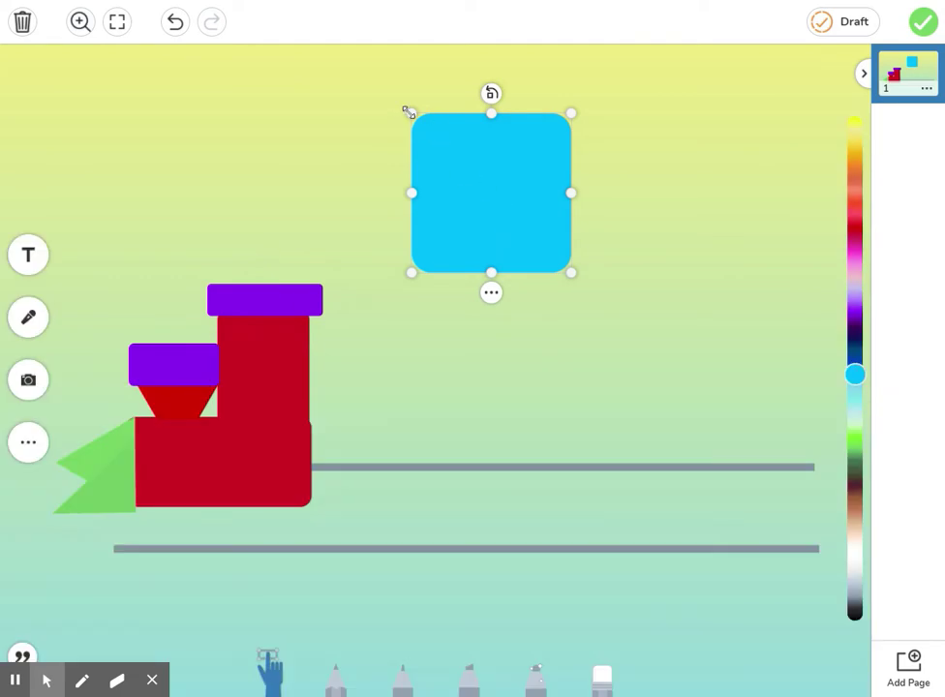
left_click_drag(408, 113, 504, 172)
left_click_drag(535, 215, 262, 371)
left_click(265, 372)
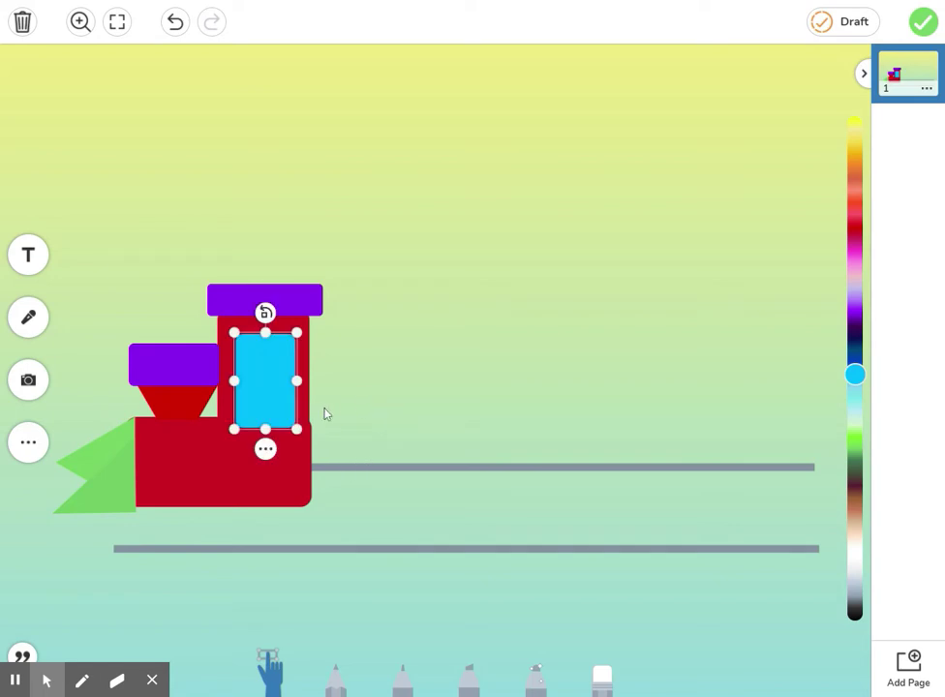
- Duplicate the smaller purple bar, reshape the copy into a narrow upright strip, and place it between the green triangles and the red body
right_click(184, 367)
left_click(221, 353)
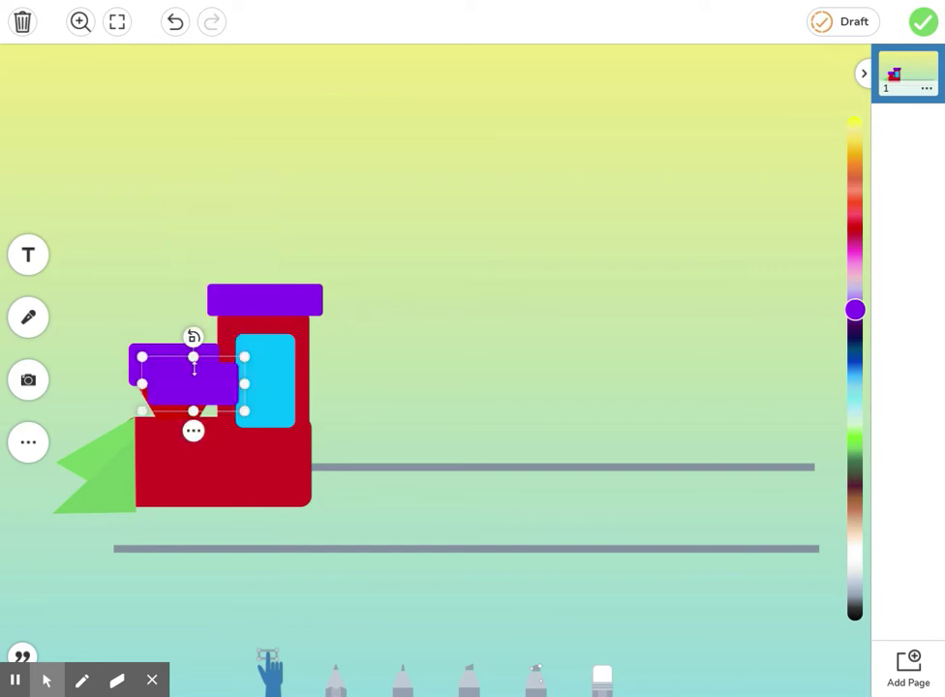
left_click_drag(194, 412, 193, 488)
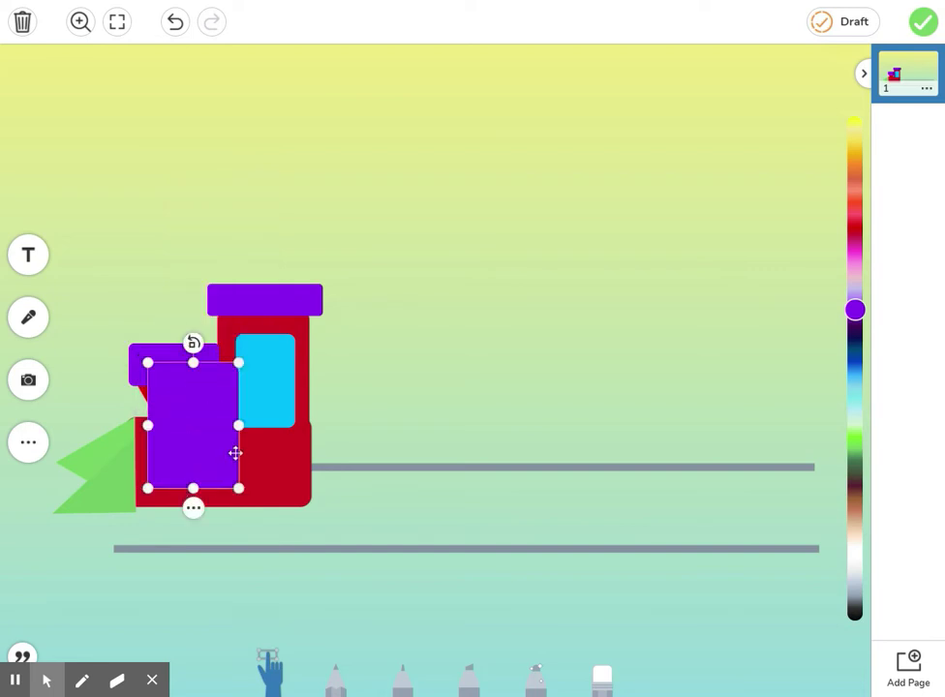
left_click_drag(240, 426, 137, 461)
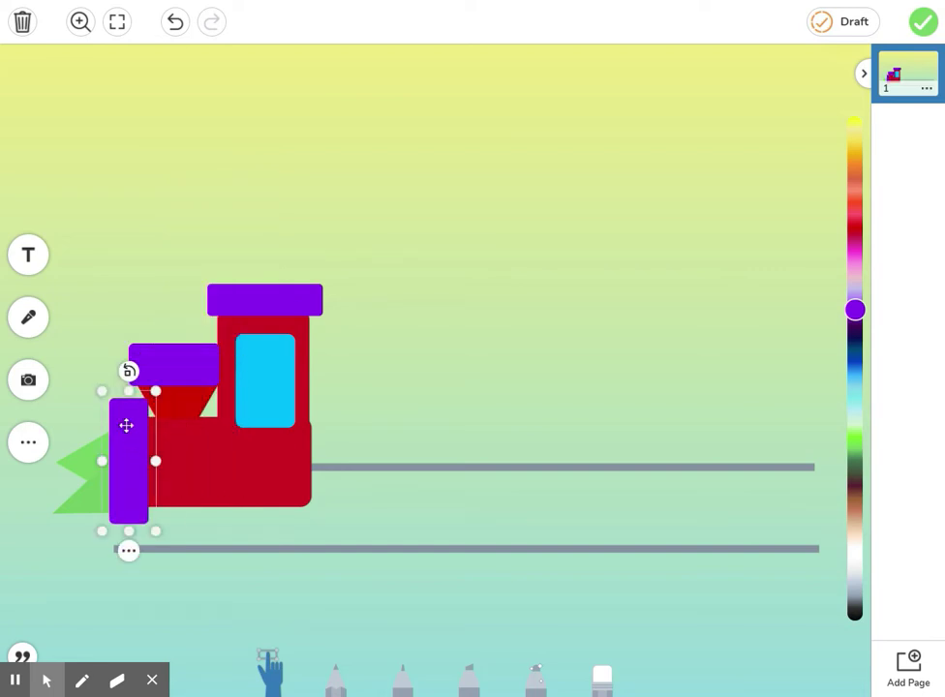
left_click_drag(110, 393, 121, 413)
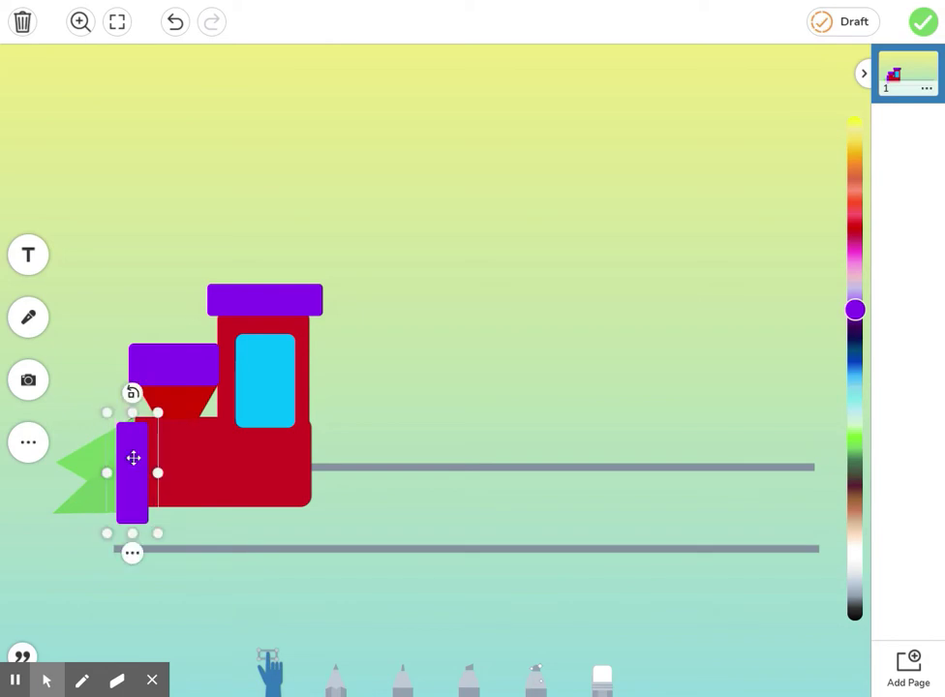
left_click_drag(133, 456, 138, 446)
- Add a blue circle, shrink it, and place it as a wheel under the red body's left end, resting on the lower line
left_click(28, 442)
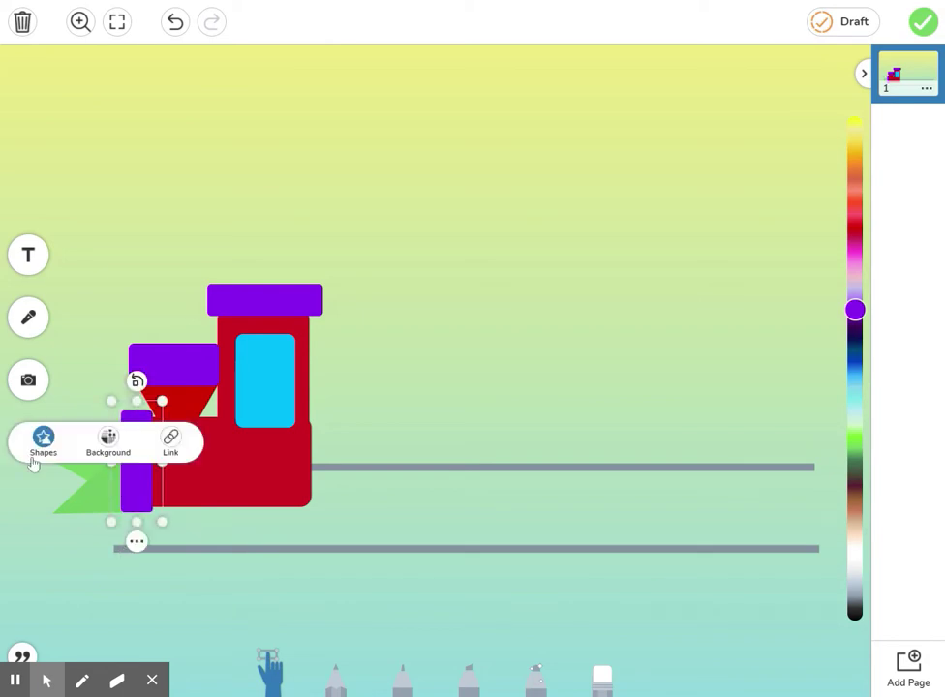
left_click(42, 441)
left_click(364, 564)
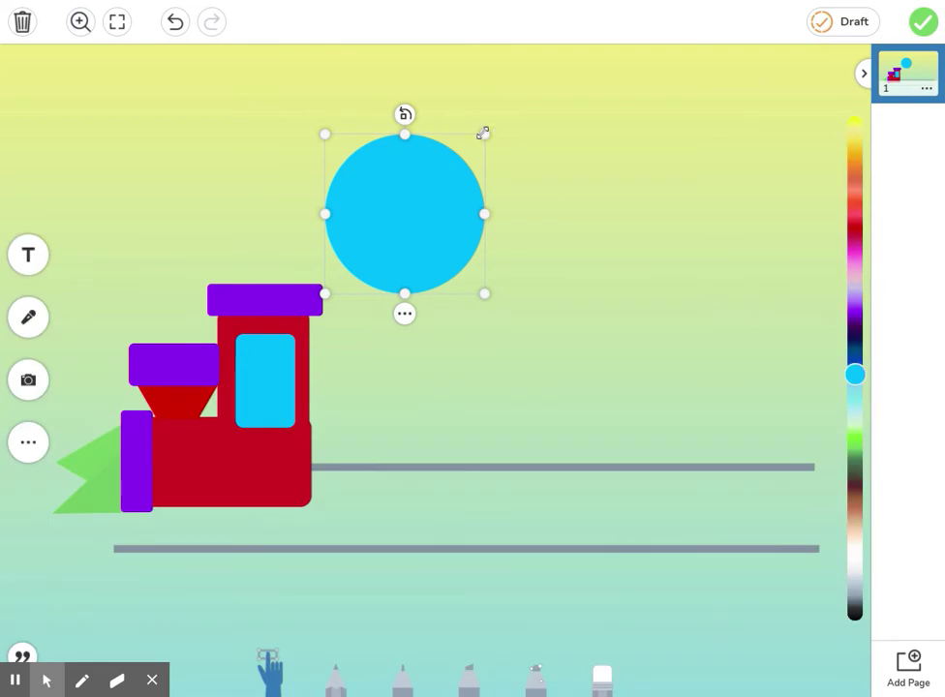
left_click_drag(484, 133, 196, 504)
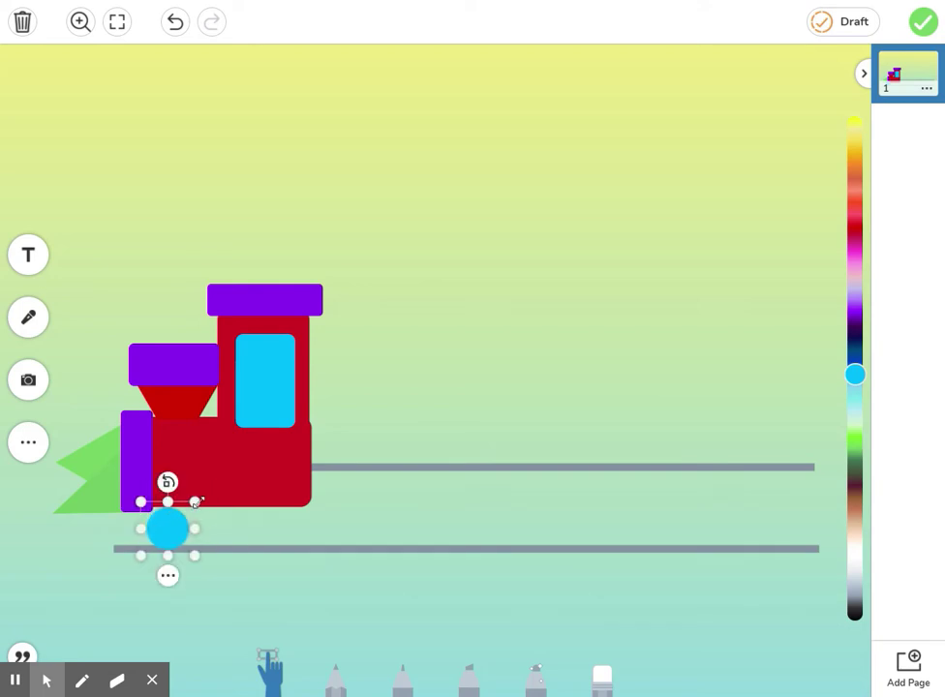
left_click(177, 519)
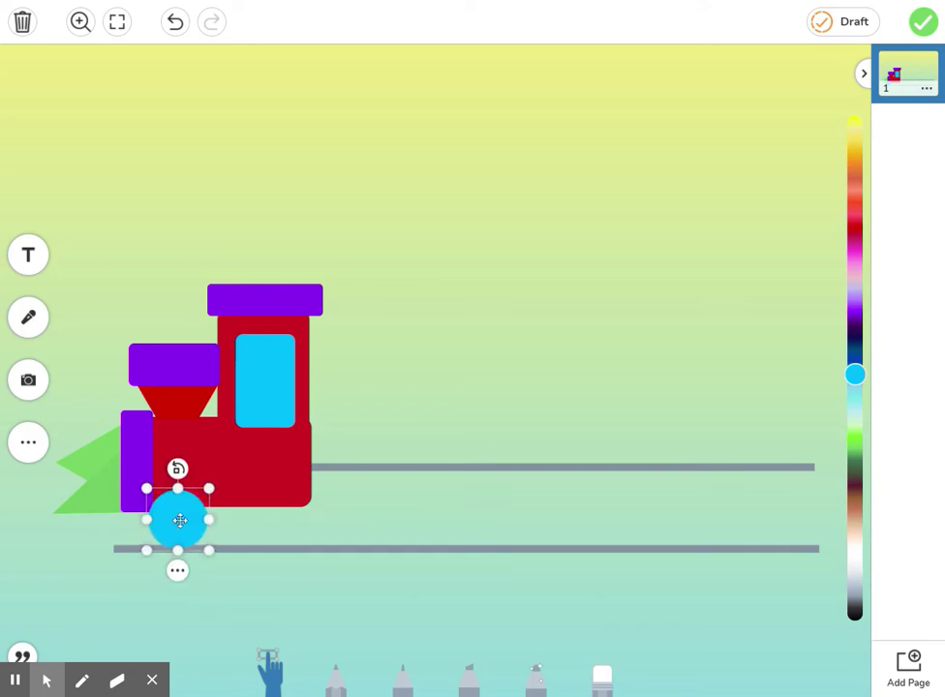
double_click(177, 519)
left_click(853, 620)
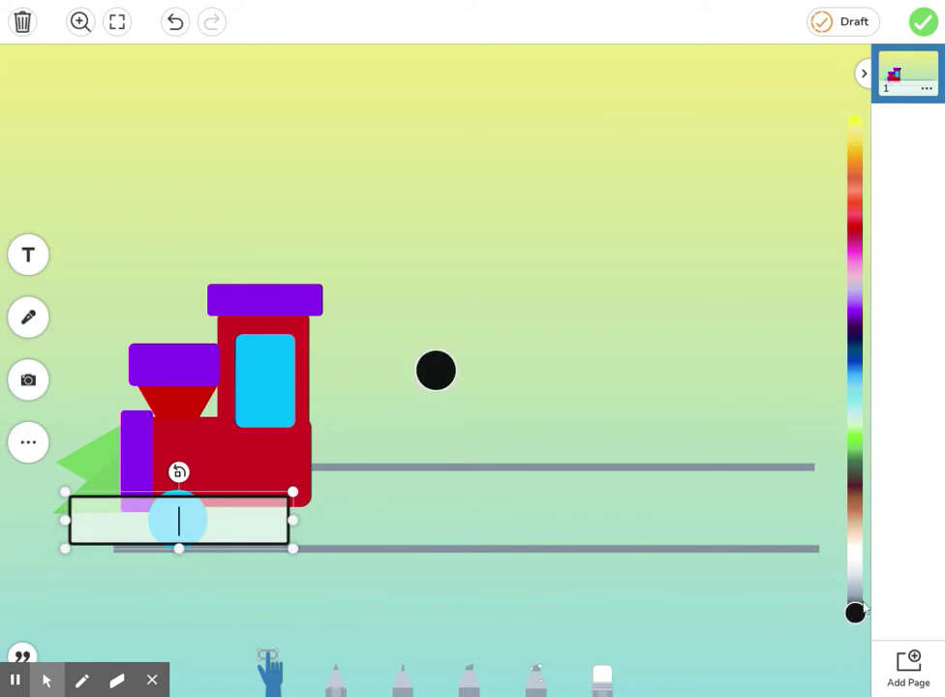
left_click(176, 21)
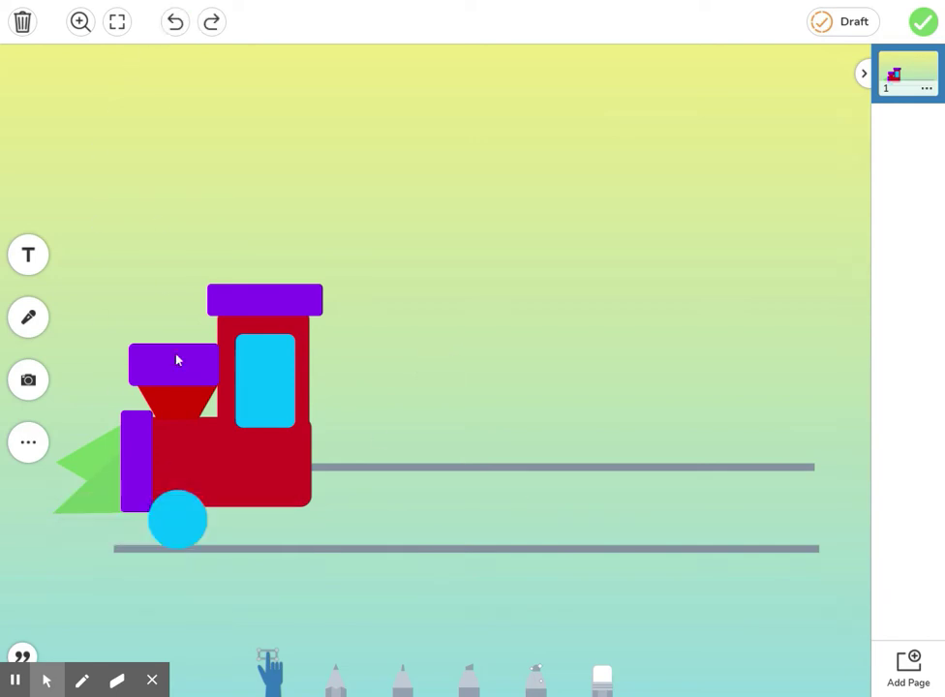
- Colour the wheel under the red body black, then duplicate it and place the copy under the body's right end
left_click(184, 514)
left_click(855, 617)
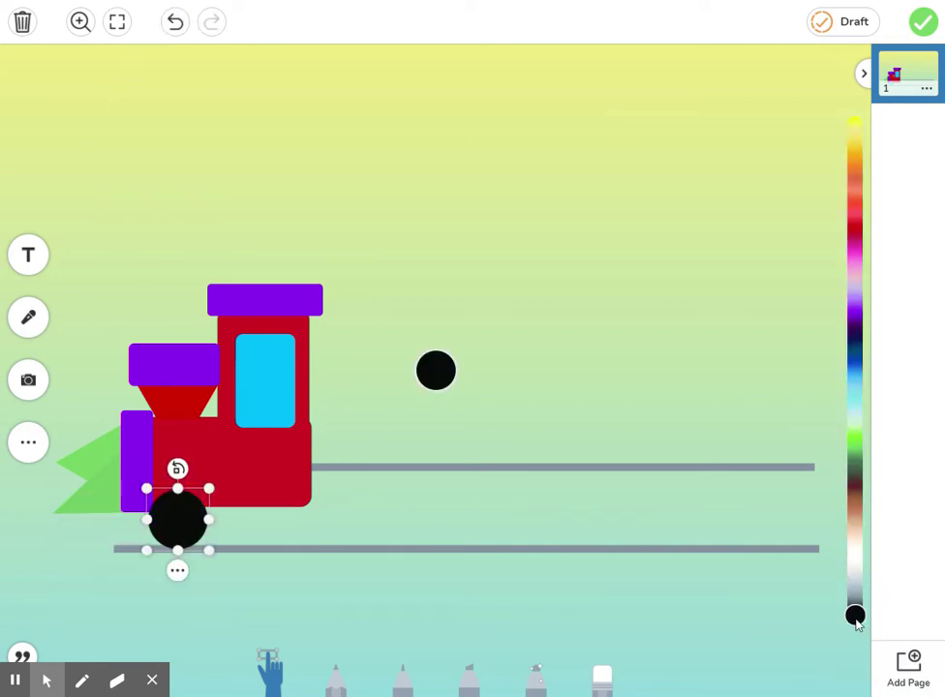
right_click(186, 528)
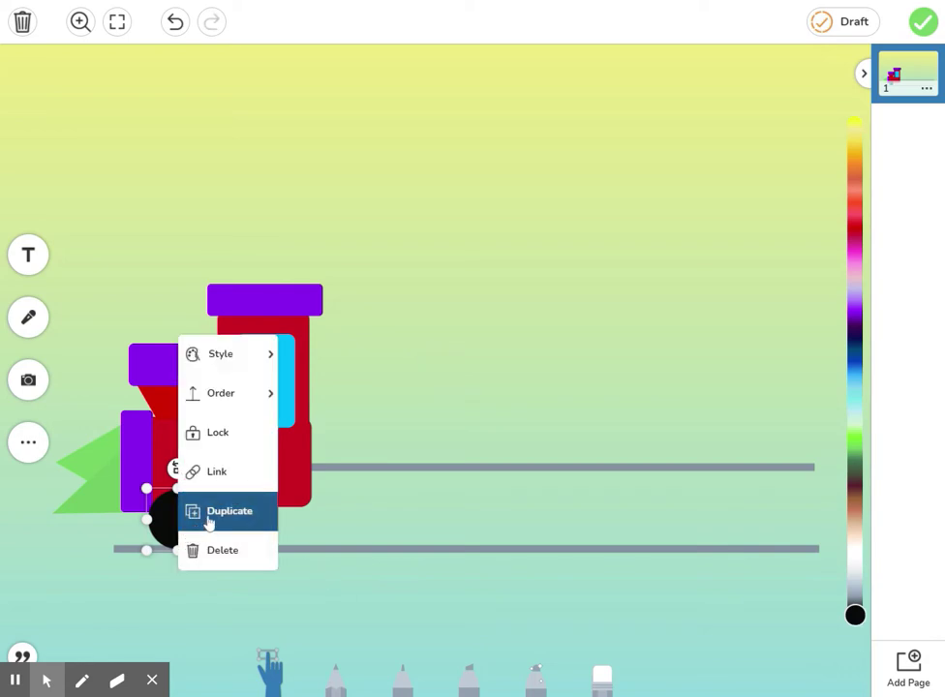
left_click(207, 519)
left_click_drag(195, 532, 282, 515)
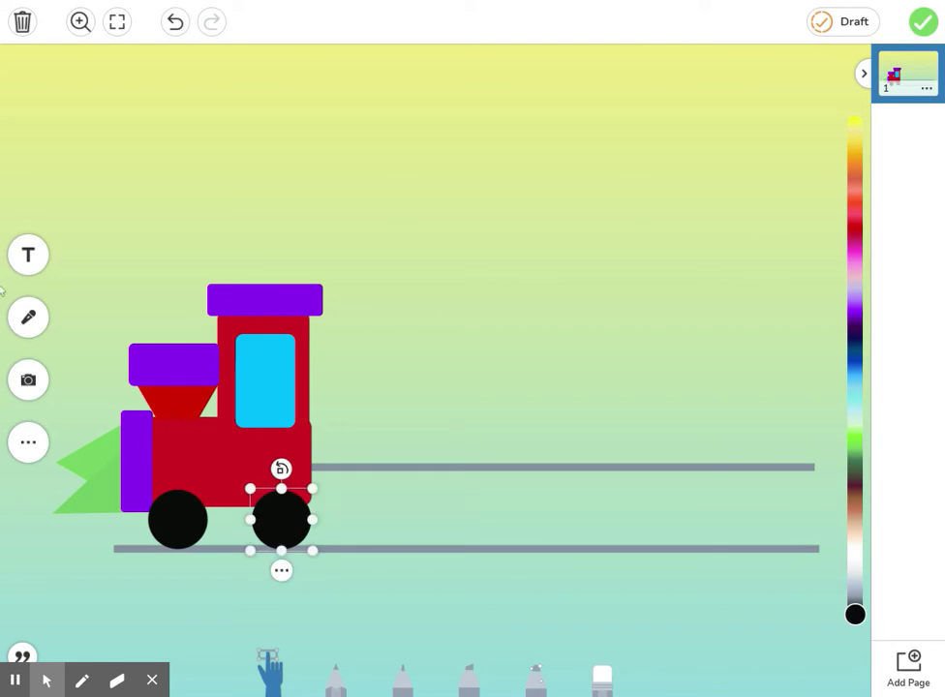
- Add a rounded square, reshape it into a wide carriage behind the engine, and colour it orange-red
left_click(29, 444)
left_click(44, 442)
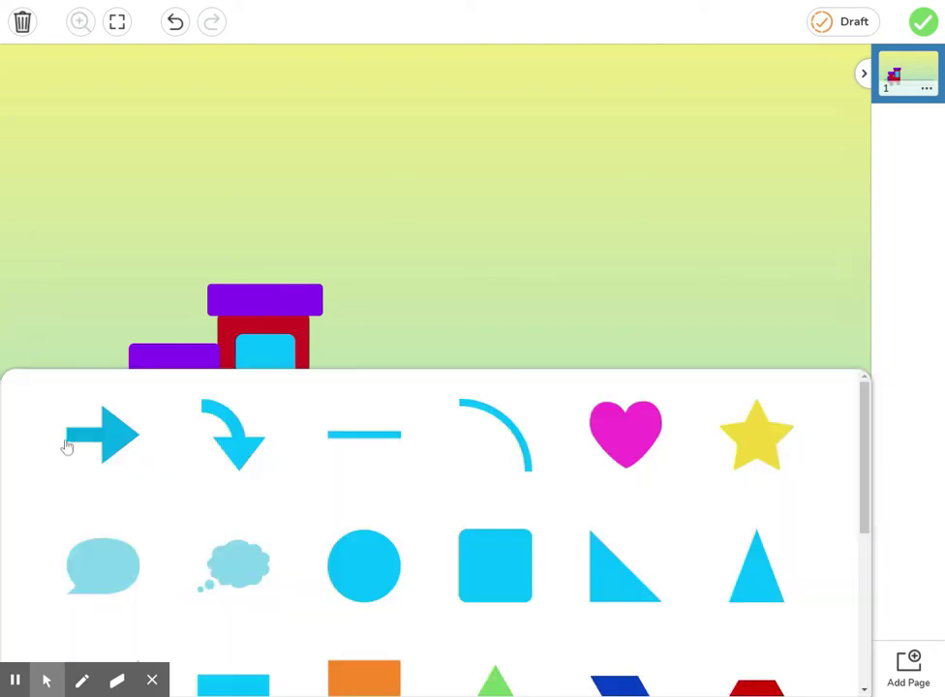
left_click(514, 566)
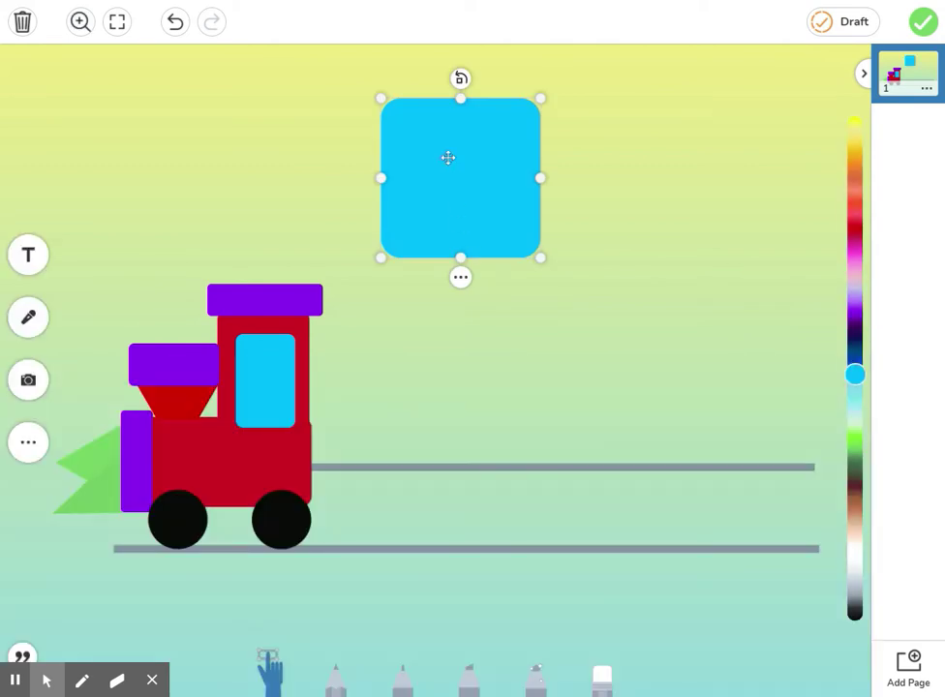
left_click_drag(448, 158, 424, 384)
left_click_drag(359, 327, 374, 357)
left_click_drag(519, 420, 551, 422)
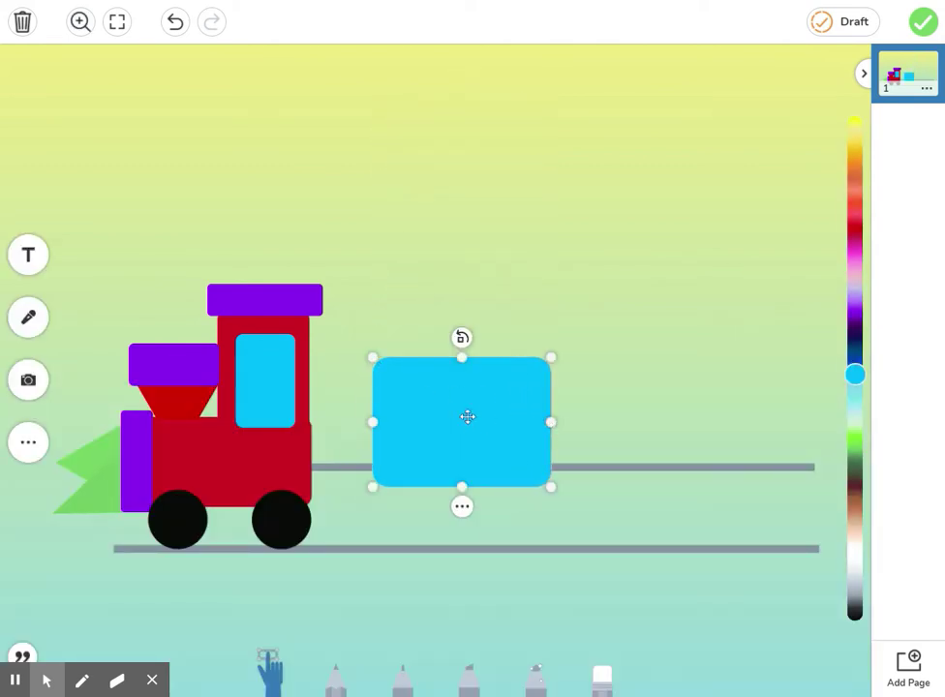
left_click_drag(468, 416, 440, 442)
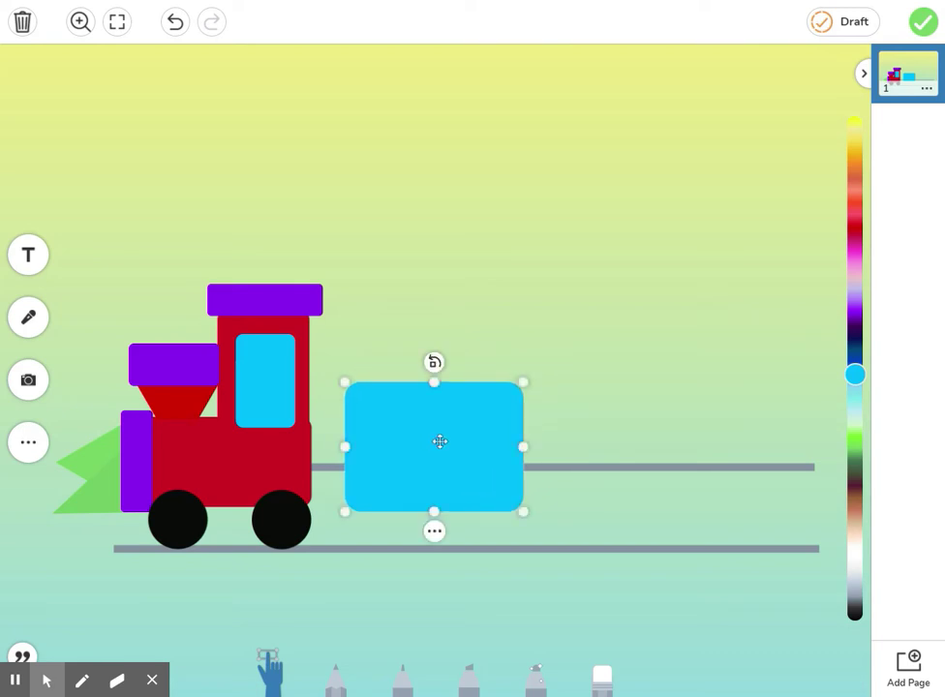
left_click(856, 211)
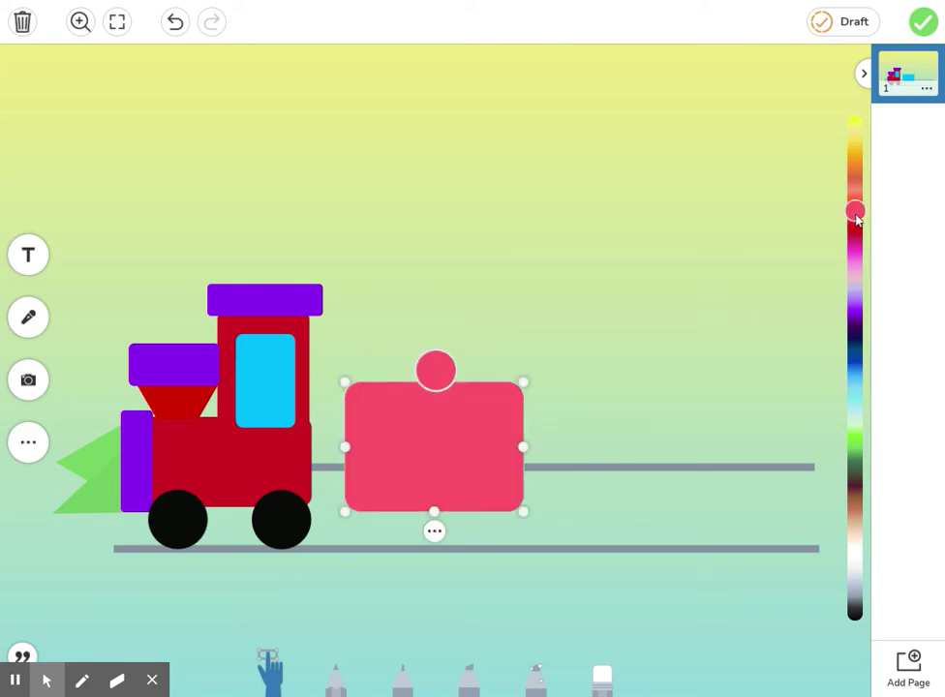
mouse_move(858, 215)
left_mouse_down()
mouse_move(857, 201)
mouse_move(857, 211)
left_mouse_up()
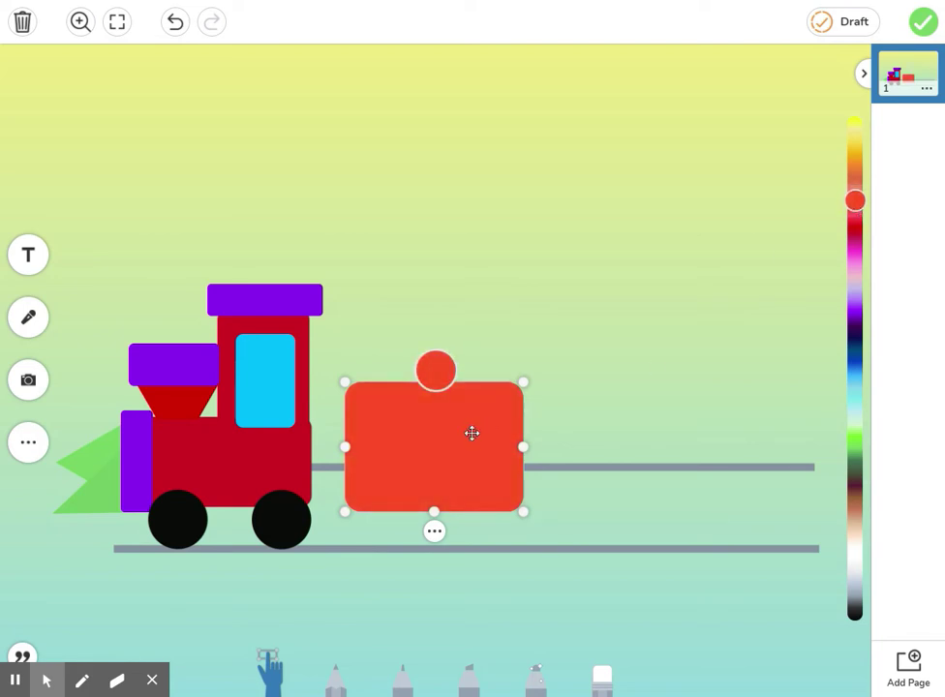
- Duplicate the engine's window, reshape the copy into a wide rectangle, and centre it on the orange-red carriage
left_click(269, 366)
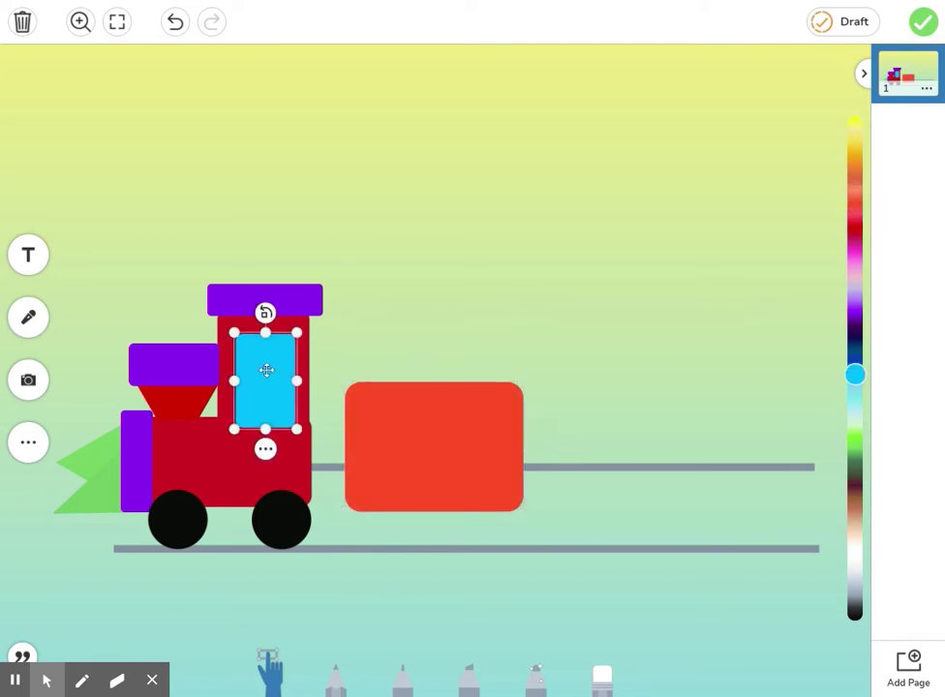
left_click(265, 448)
left_click(300, 388)
left_click_drag(297, 391, 500, 436)
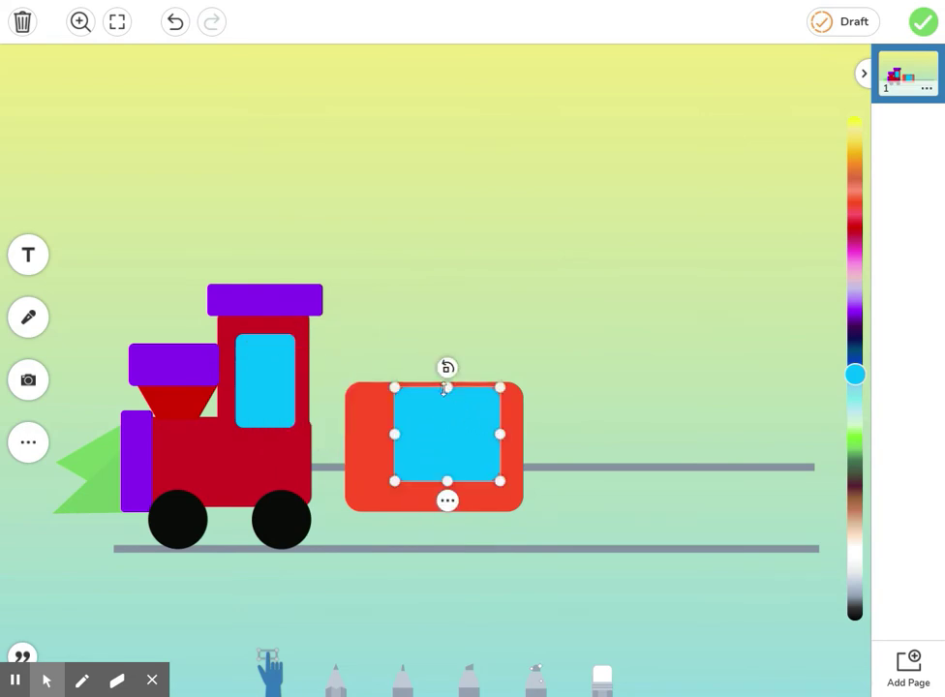
left_click_drag(444, 388, 433, 437)
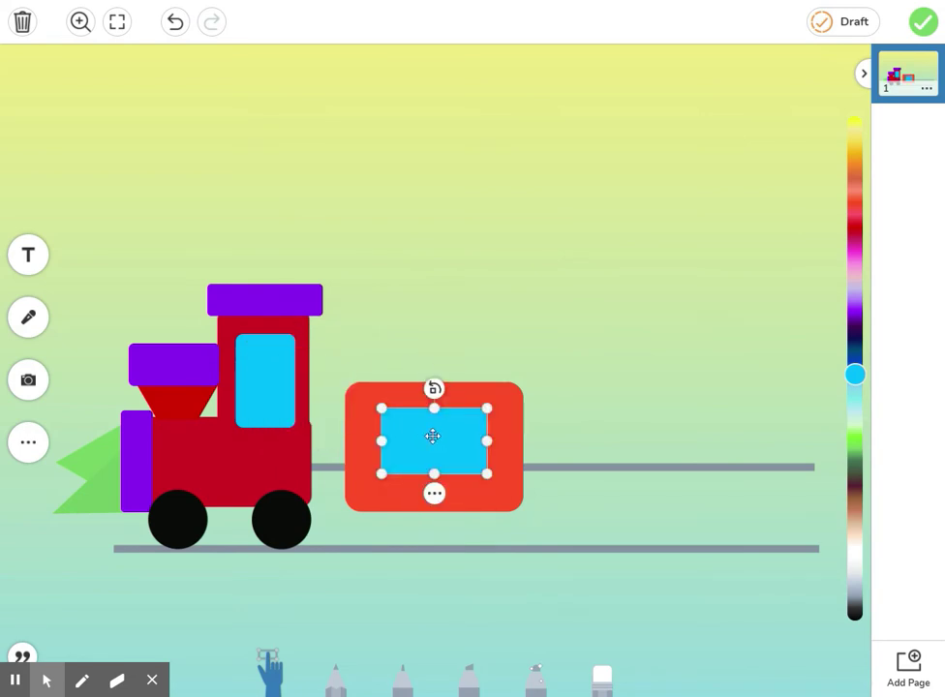
- Duplicate the black wheel twice and place the copies under both ends of the orange-red carriage
left_click(304, 502)
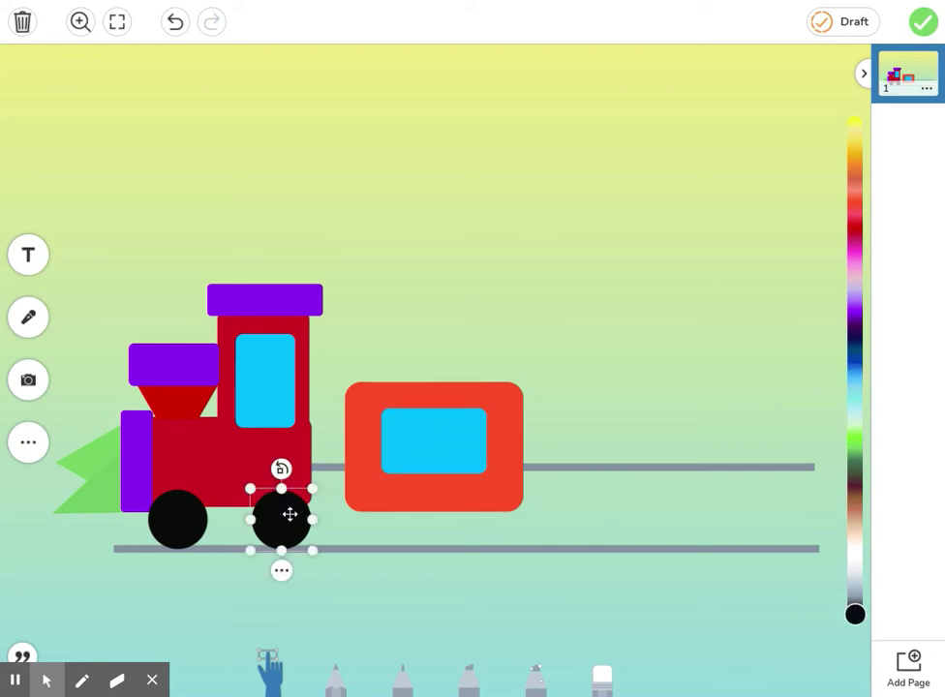
left_click(281, 570)
left_click(331, 508)
left_click_drag(300, 536, 365, 520)
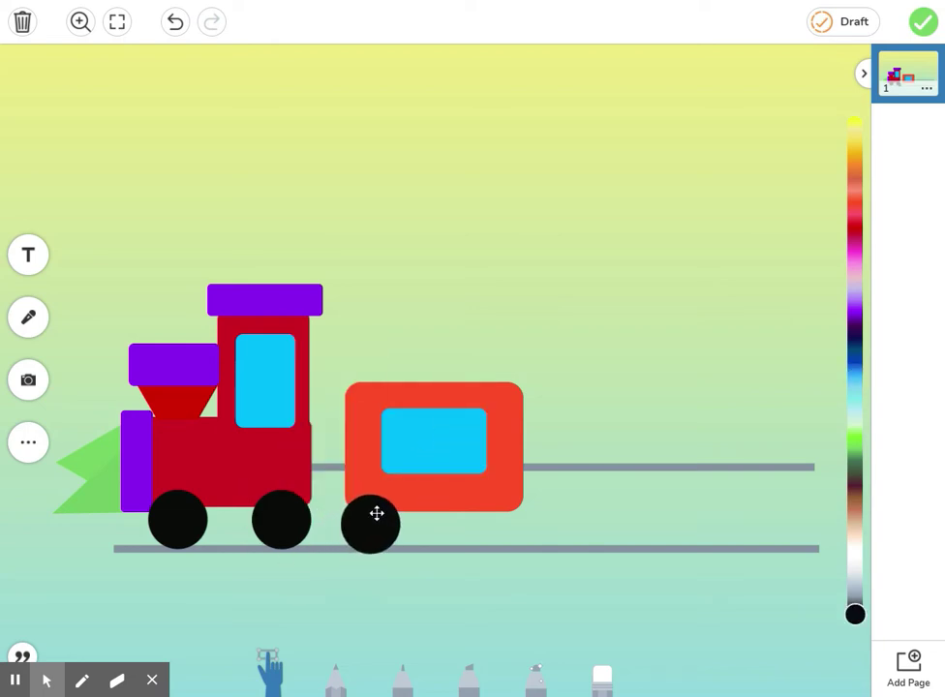
left_click(365, 520)
left_click(371, 569)
left_click(406, 513)
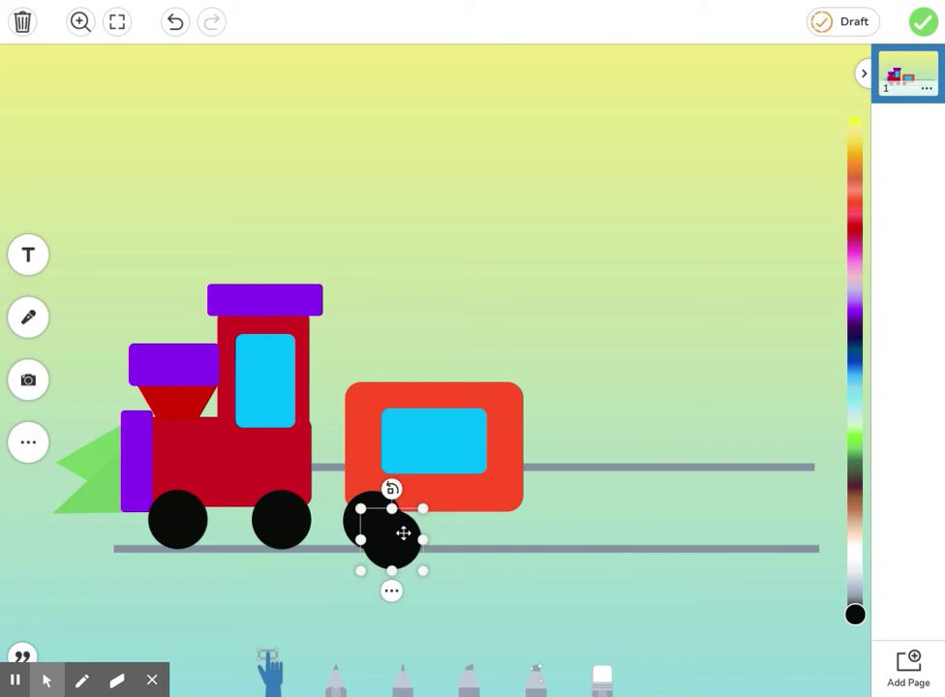
left_click_drag(403, 530, 498, 515)
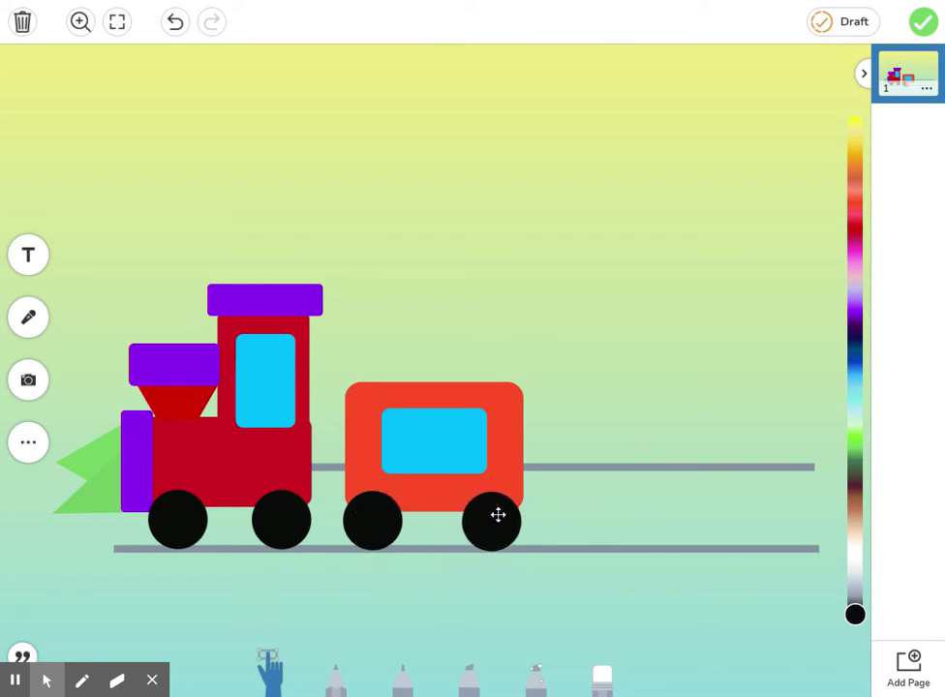
left_click(495, 515)
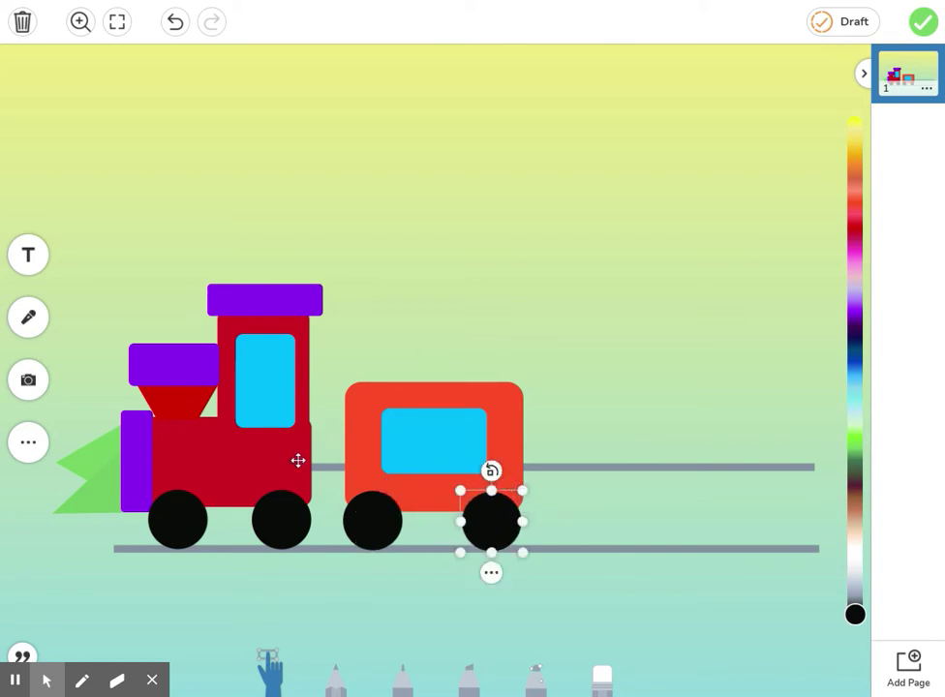
- Duplicate the orange-red carriage, place the copy behind it on the tracks, and colour it dark blue
left_click(363, 401)
right_click(362, 402)
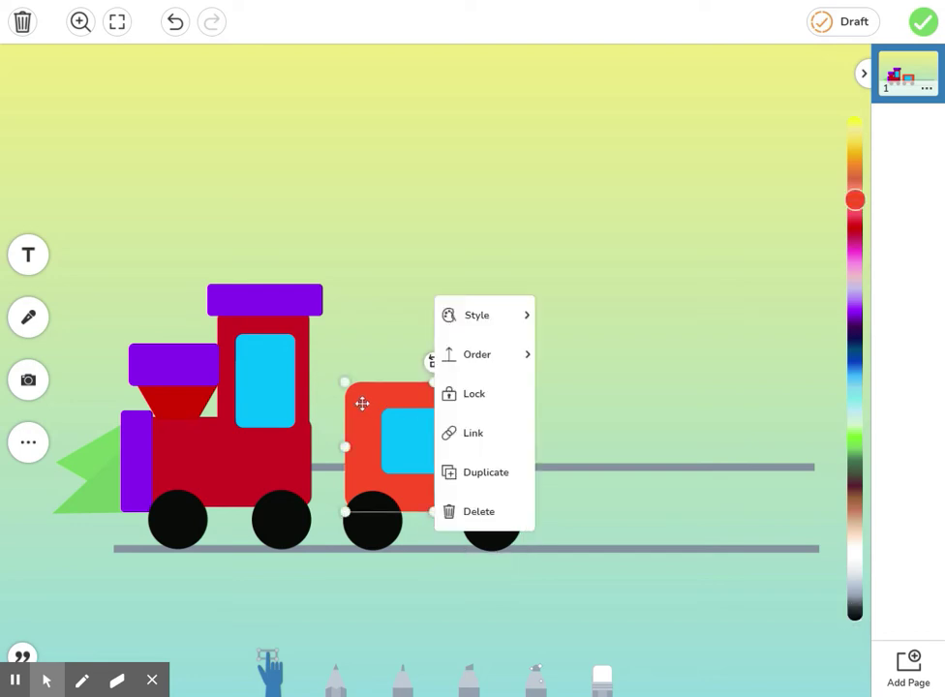
left_click(459, 473)
left_click_drag(459, 477, 646, 445)
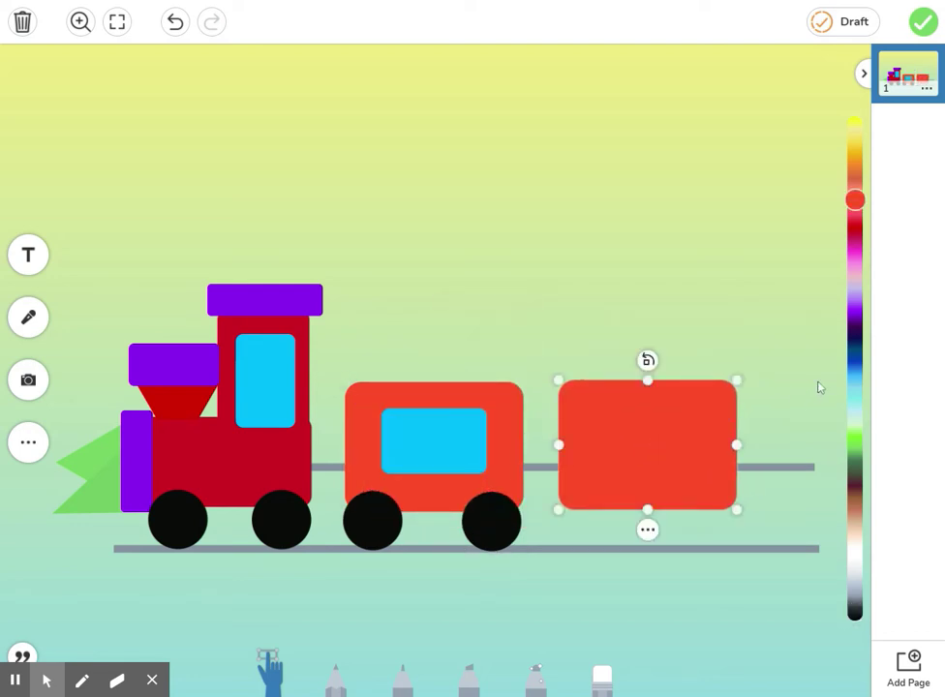
left_click_drag(861, 476, 860, 364)
- Duplicate the orange-red carriage's window and place the copy on the dark blue carriage
left_click(414, 449)
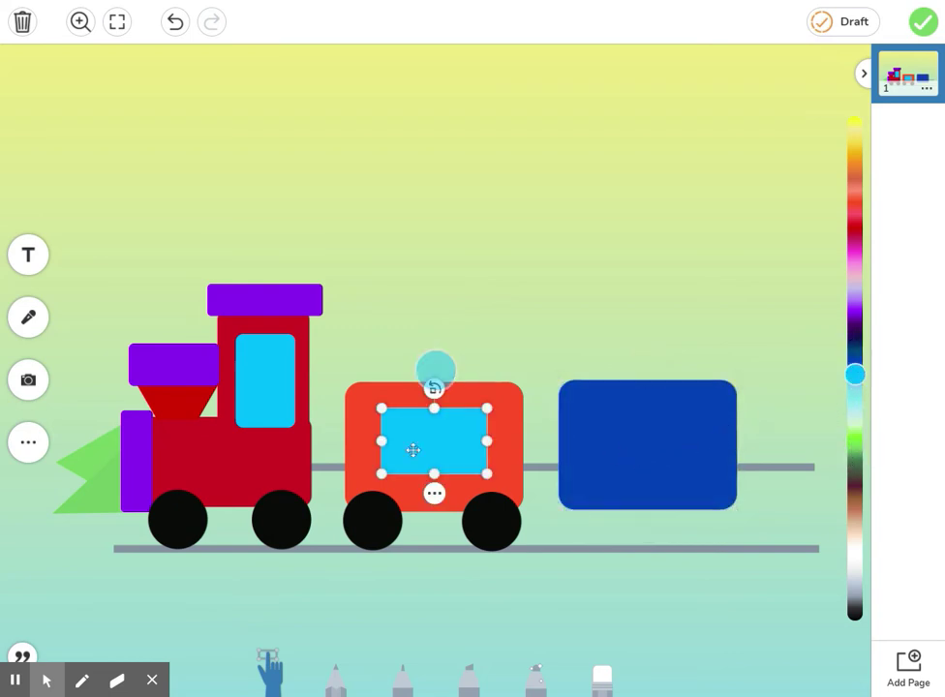
right_click(441, 443)
left_click(482, 436)
left_click_drag(467, 451, 661, 437)
- Duplicate the black wheel twice and place the copies under both ends of the dark blue carriage
right_click(495, 515)
left_click(537, 513)
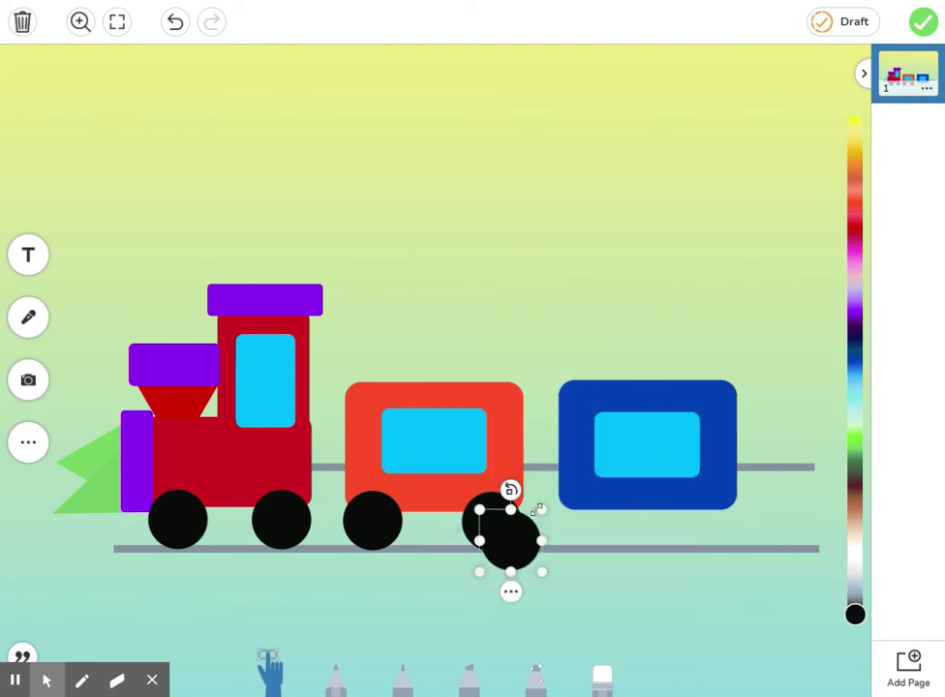
left_click_drag(523, 535, 598, 515)
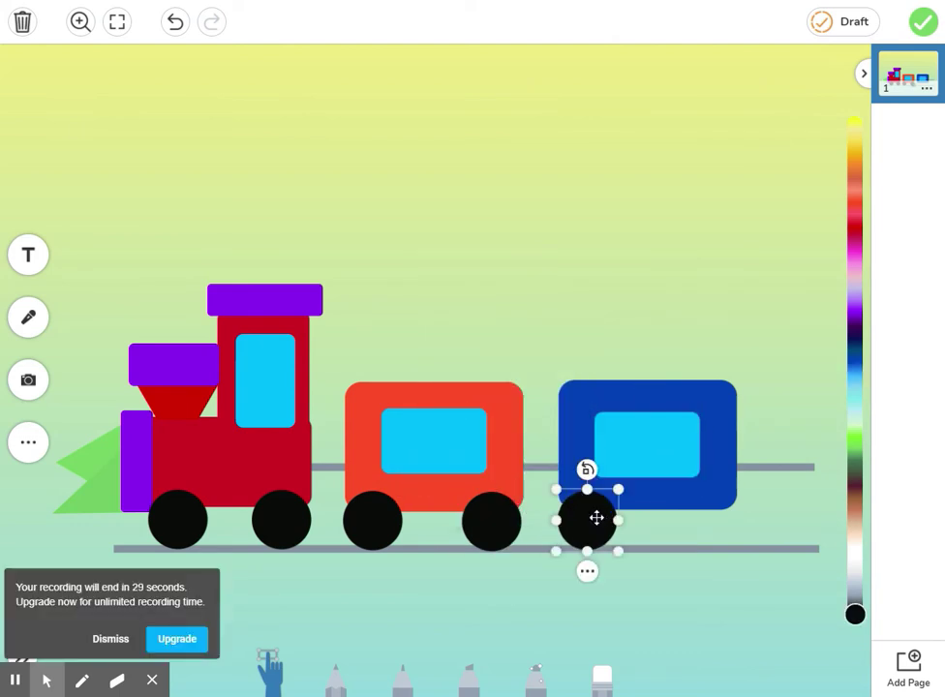
right_click(492, 525)
left_click(539, 511)
left_click_drag(517, 540, 708, 517)
left_click(116, 639)
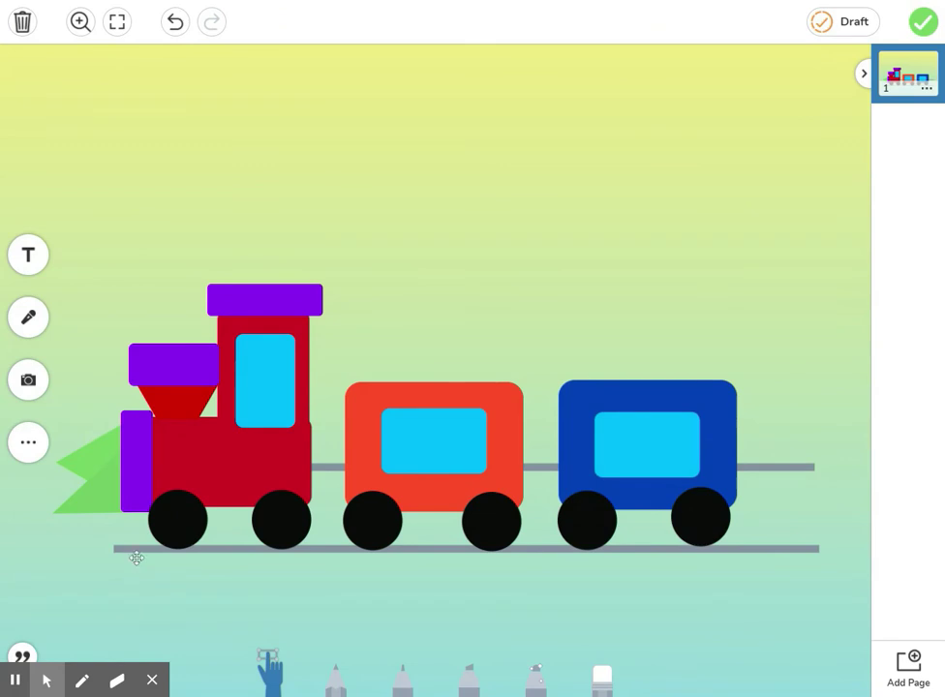
- Add a blue circle, shrink it to a small hub, and place it on the engine's front wheel
left_click(28, 441)
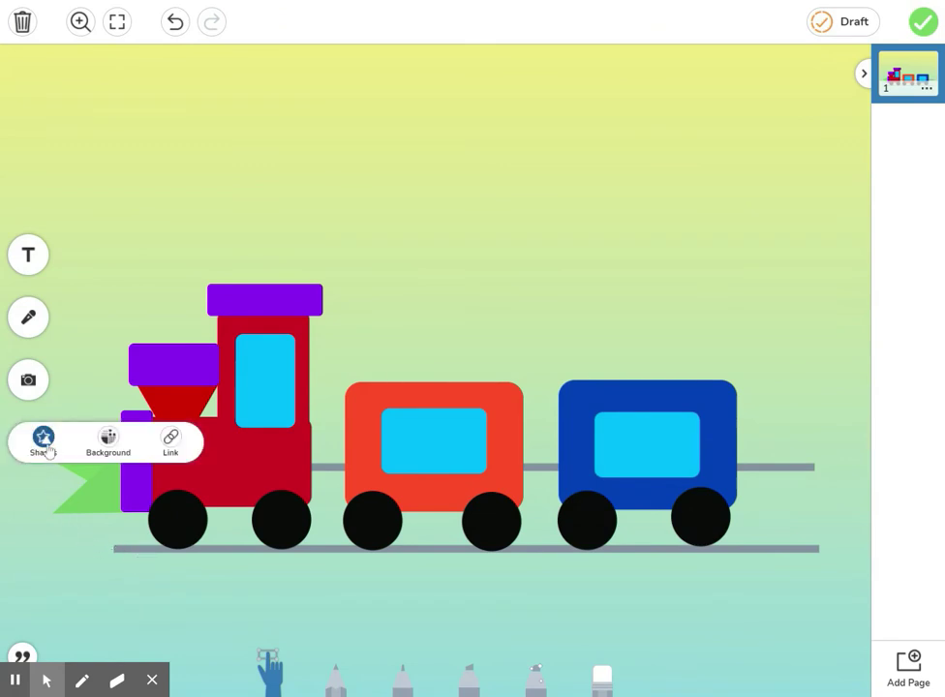
left_click(42, 442)
left_click(351, 564)
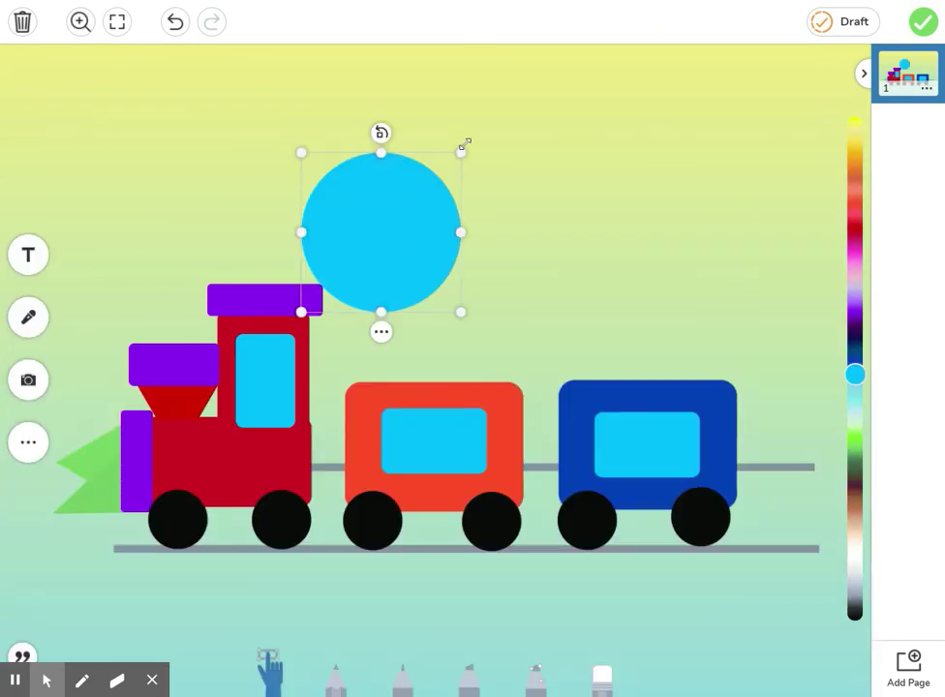
left_click_drag(453, 158, 177, 525)
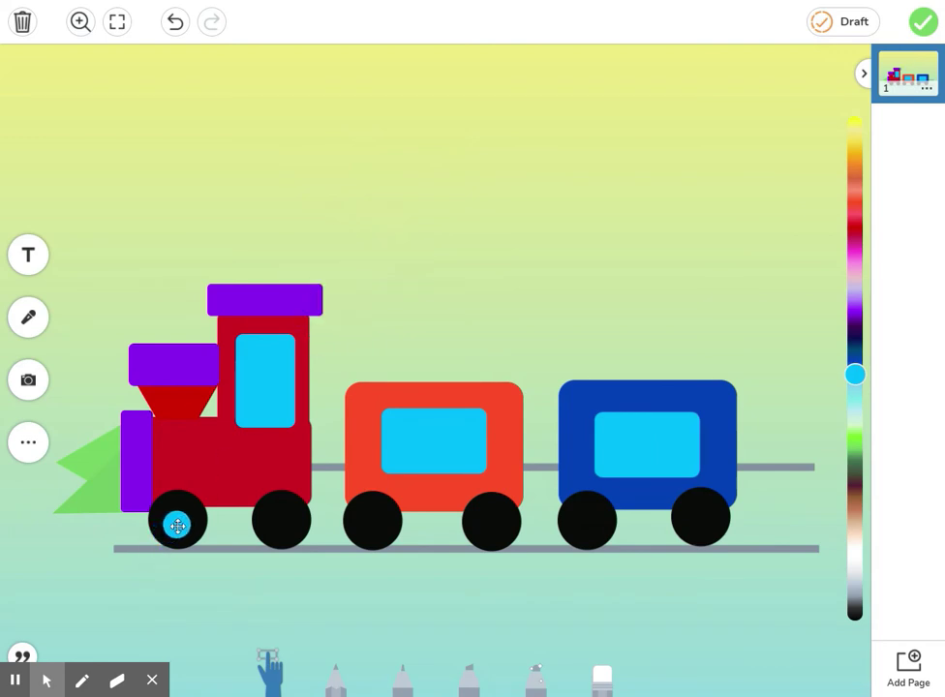
- Duplicate the blue hub onto the engine's rear wheel and the orange-red carriage's front wheel
left_click(177, 569)
left_click(202, 511)
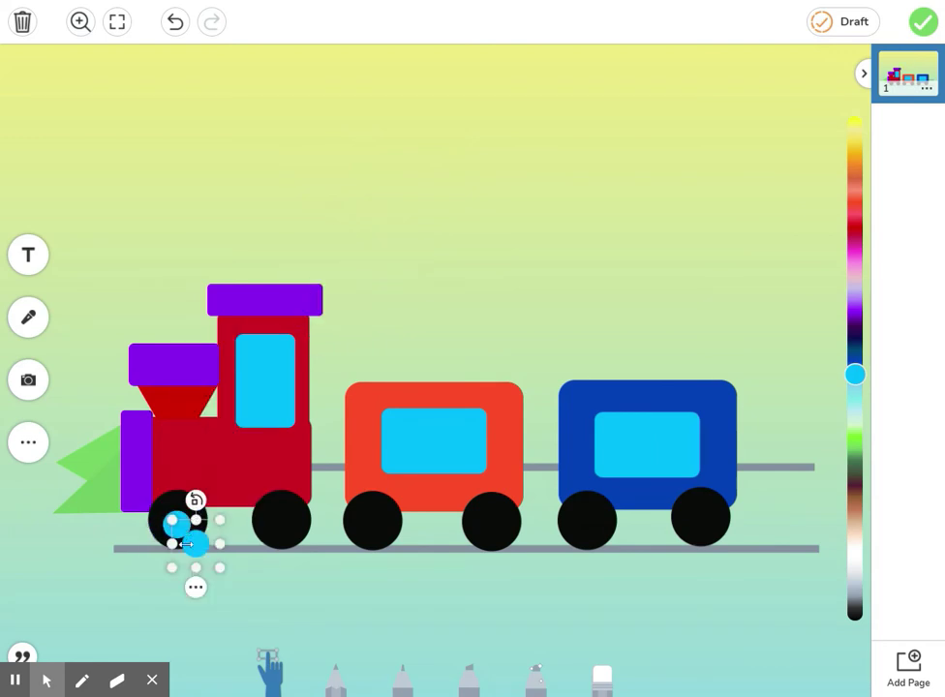
left_click_drag(197, 542, 371, 523)
left_click(283, 569)
left_click(316, 504)
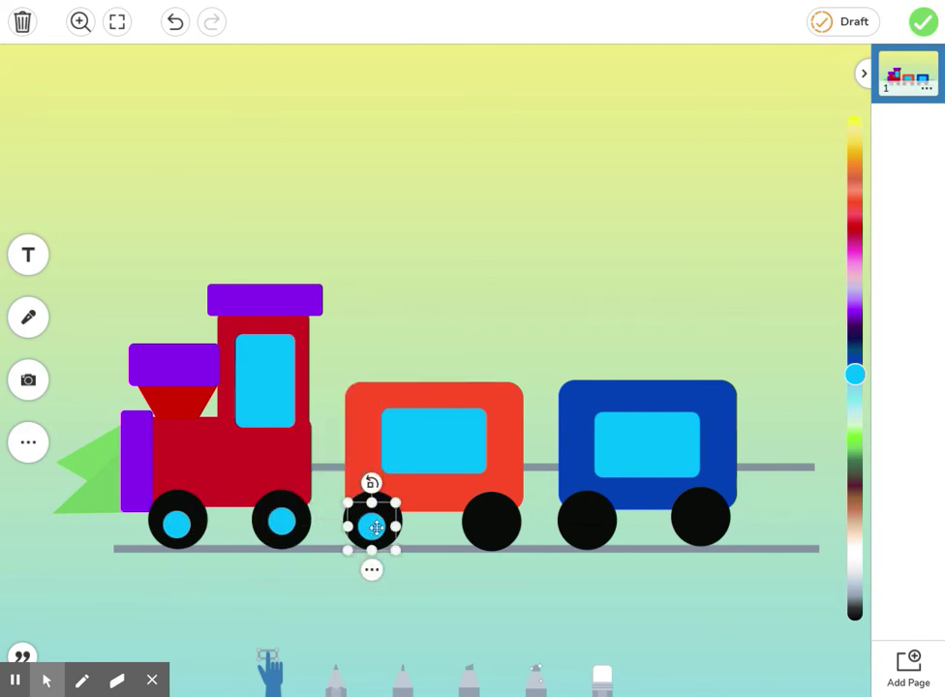
- Duplicate the blue hub onto the orange-red carriage's rear wheel and both wheels of the dark blue carriage
left_click(371, 570)
left_click(423, 508)
left_click_drag(394, 546, 589, 520)
left_click(494, 567)
left_click(545, 506)
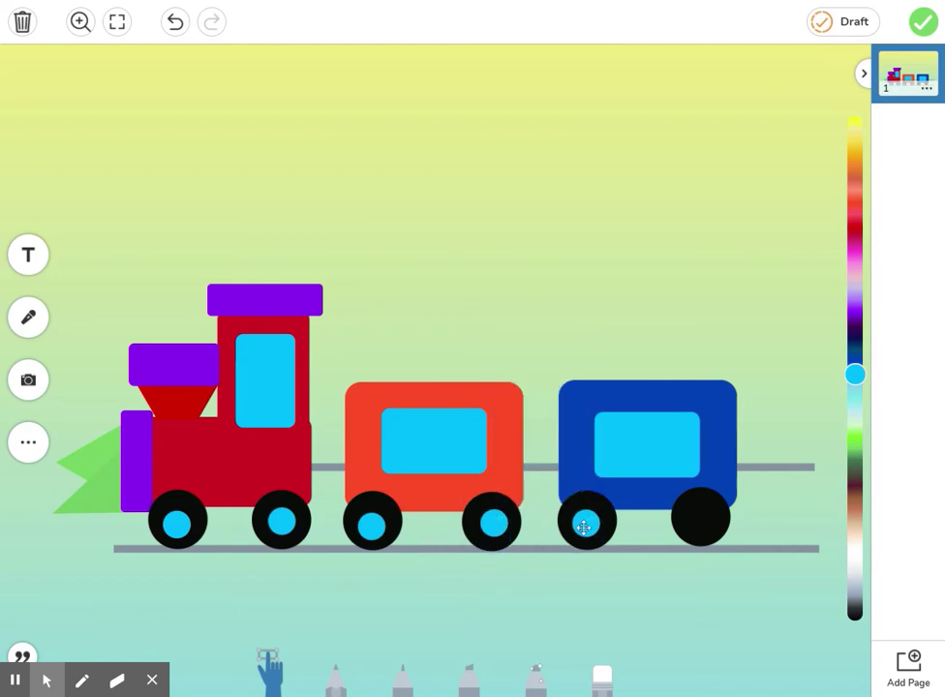
left_click(587, 566)
left_click(639, 507)
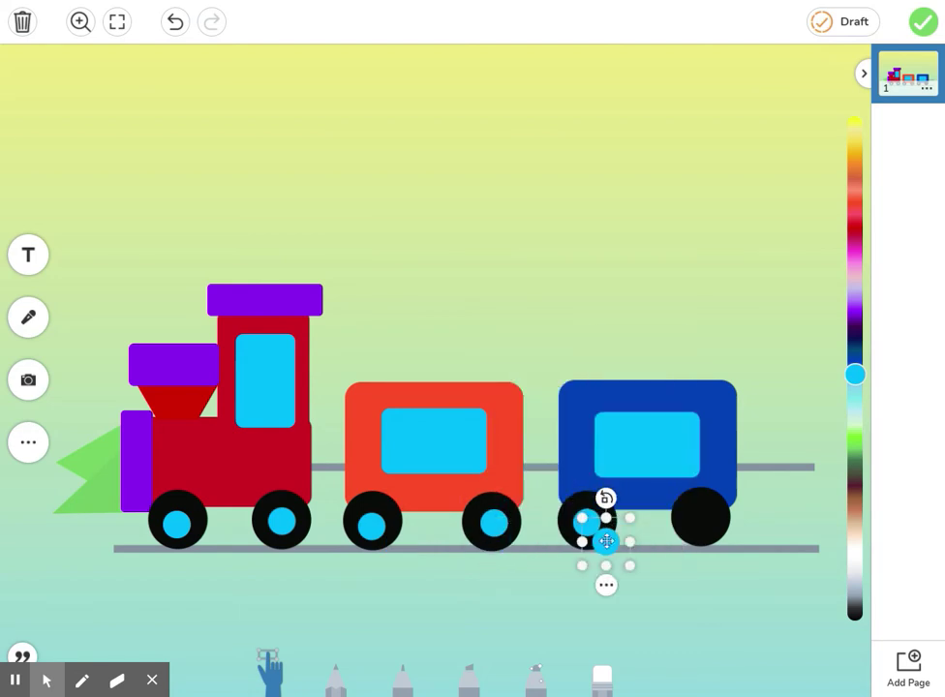
left_click_drag(605, 541, 701, 519)
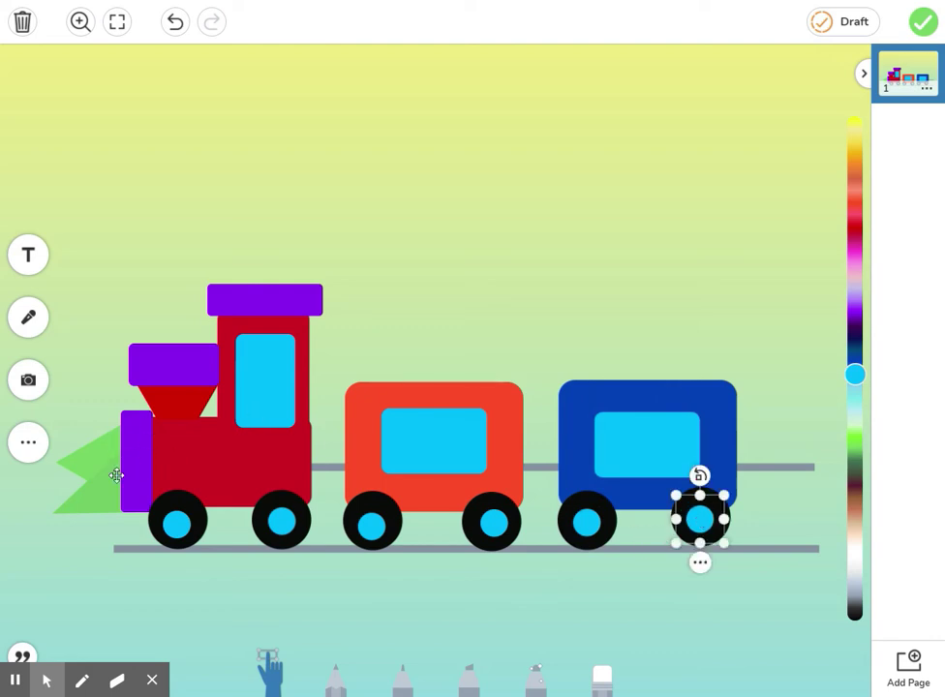
- Add a rounded square, flatten it into a carriage-wide roof on top of the orange-red carriage, and colour it yellow
left_click(46, 681)
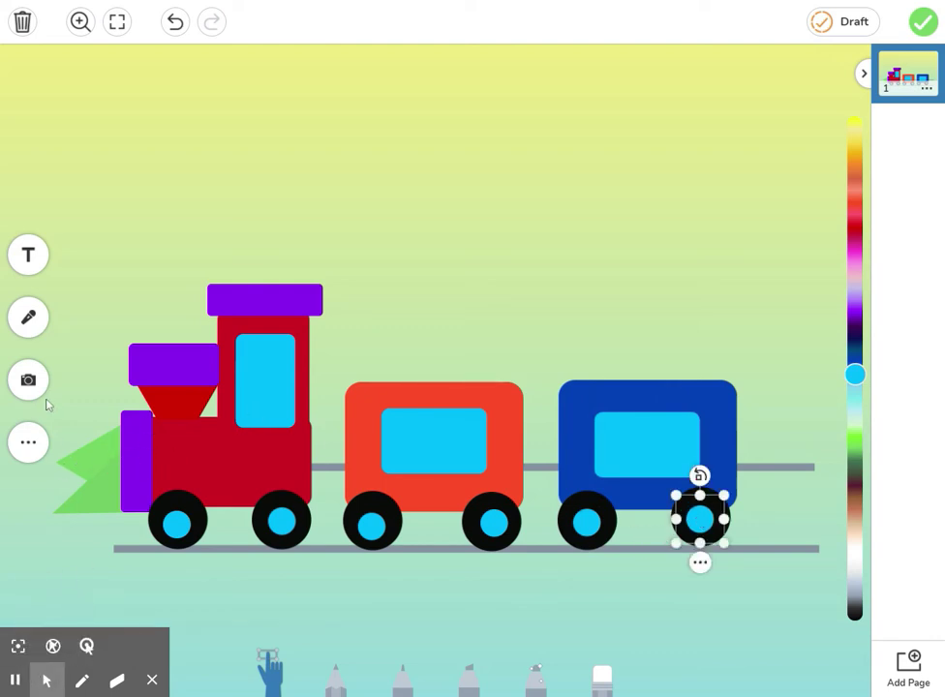
left_click(28, 442)
left_click(42, 440)
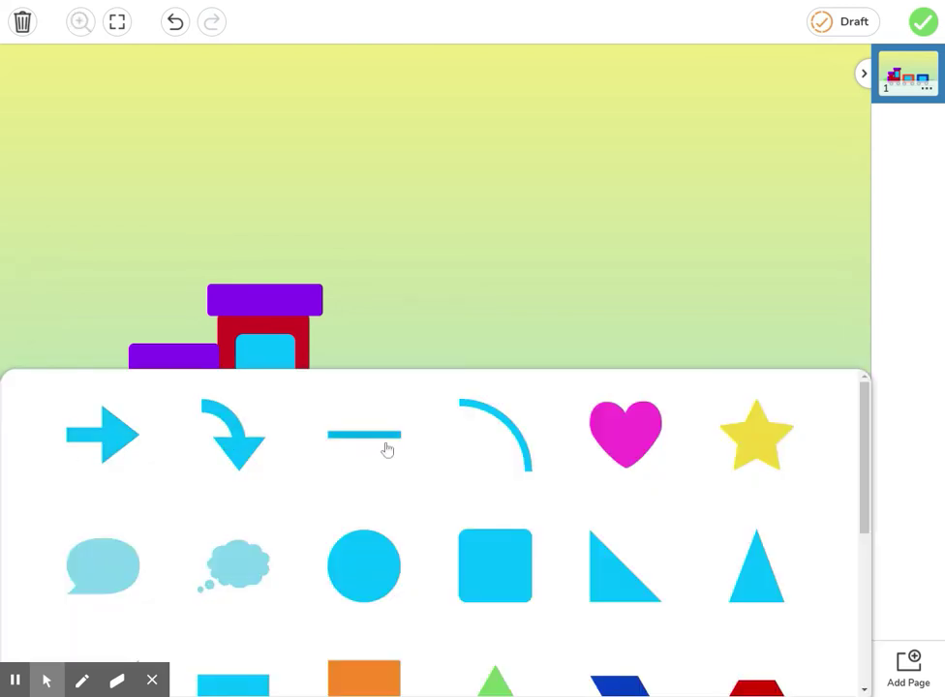
left_click(477, 596)
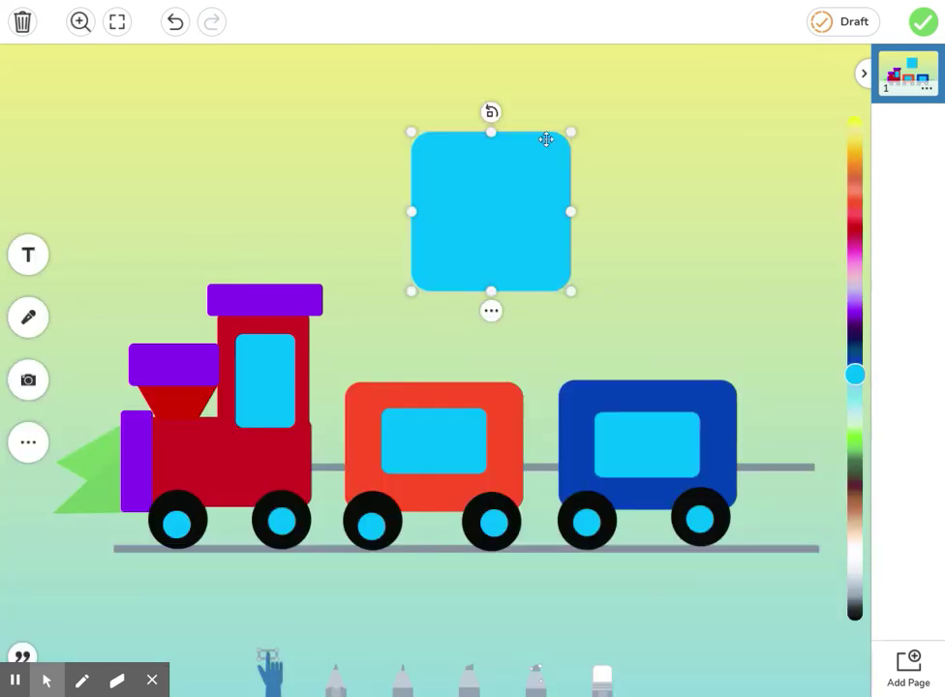
left_click_drag(556, 170, 511, 239)
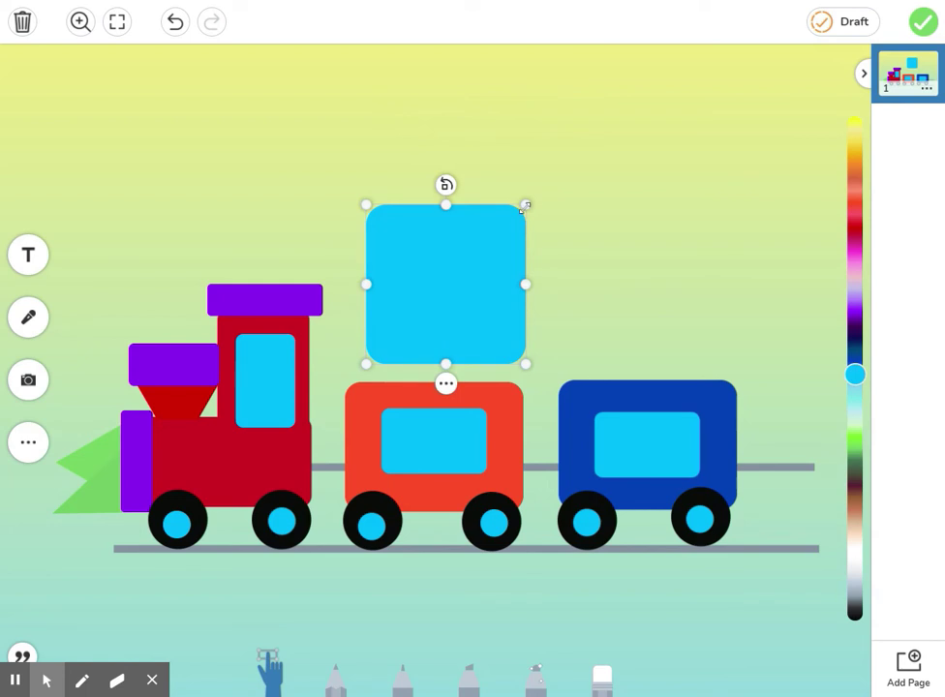
left_click_drag(536, 195, 544, 324)
left_click_drag(491, 346, 531, 368)
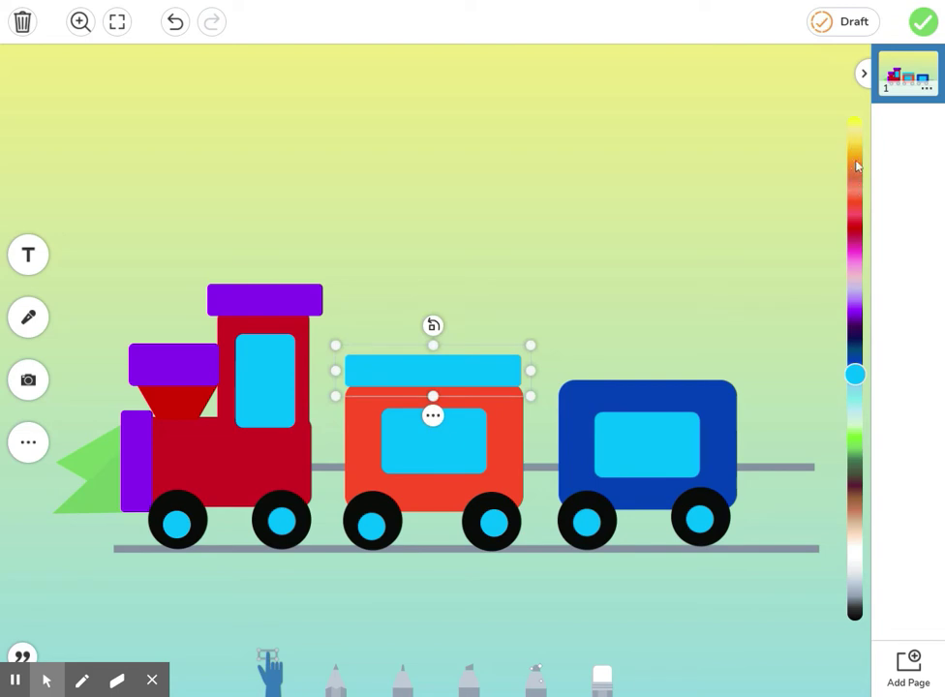
left_click_drag(857, 140, 858, 147)
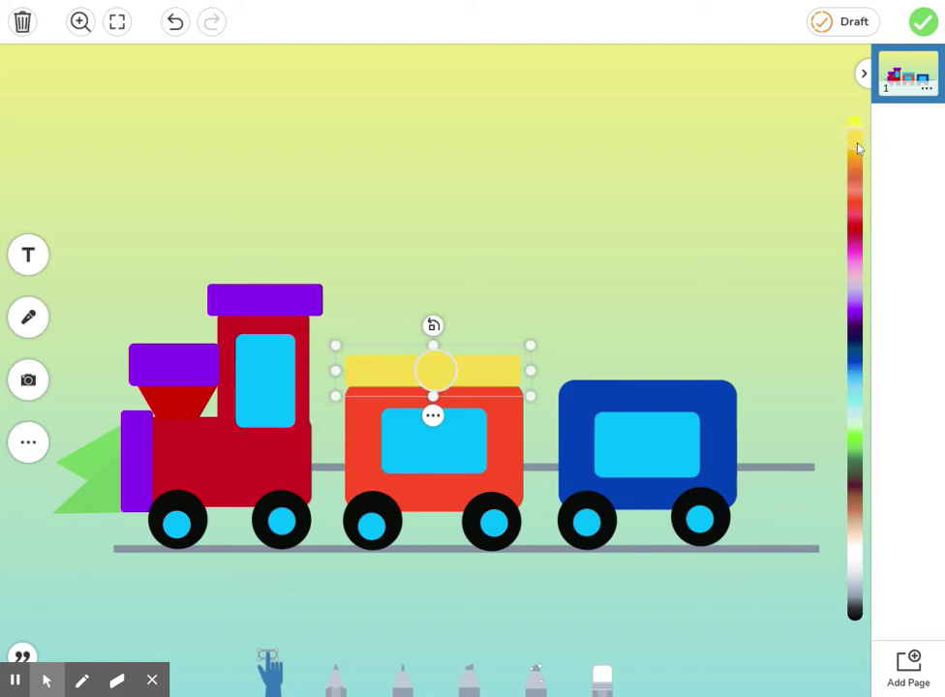
- Duplicate the yellow roof, place the copy on top of the dark blue carriage, and recolour it red
right_click(500, 374)
left_click(502, 356)
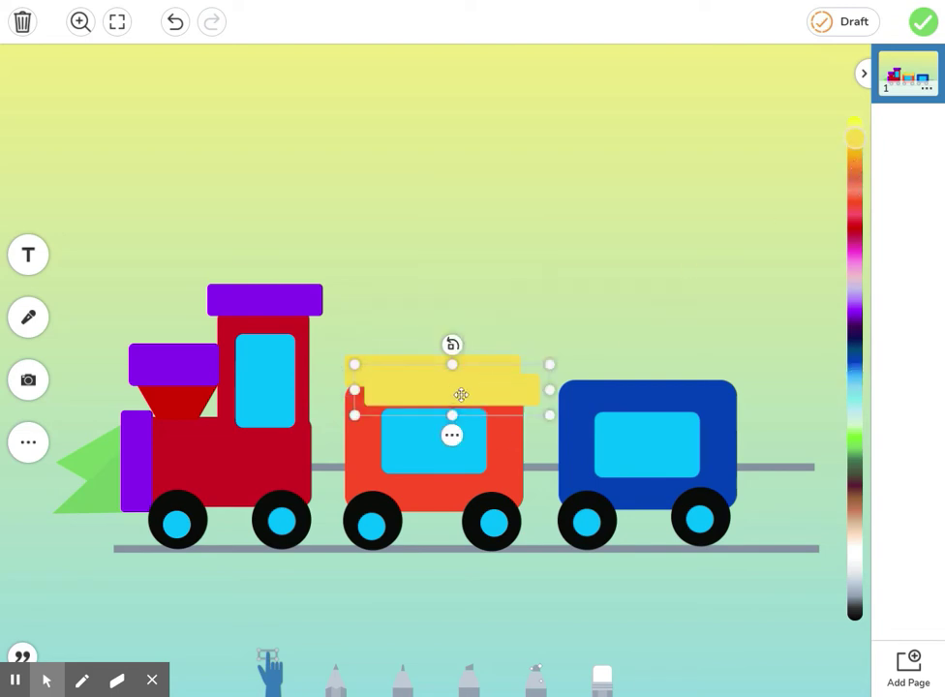
left_click_drag(454, 387, 651, 378)
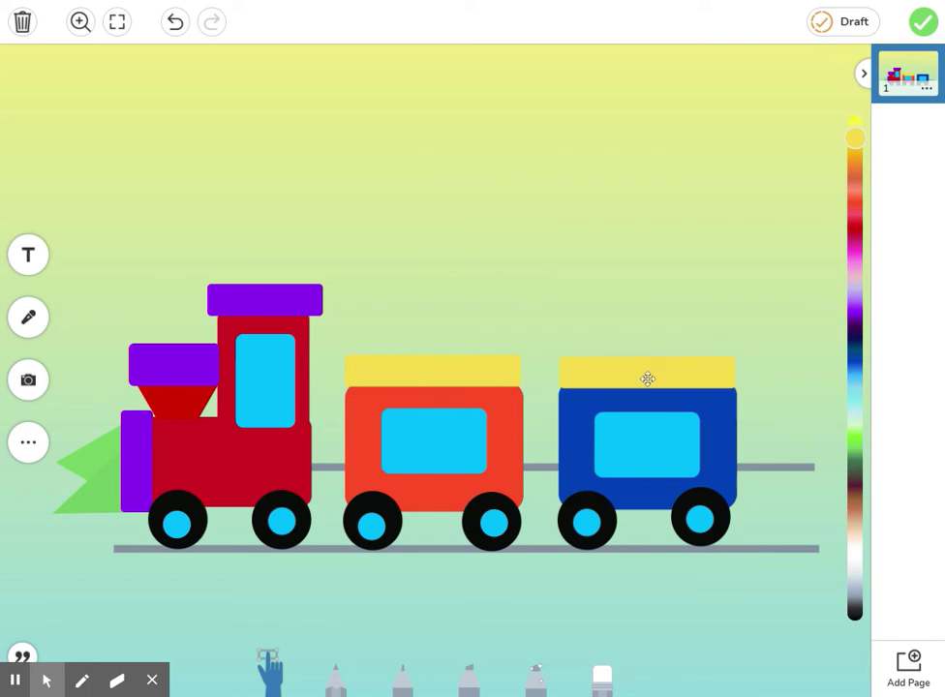
left_click(856, 224)
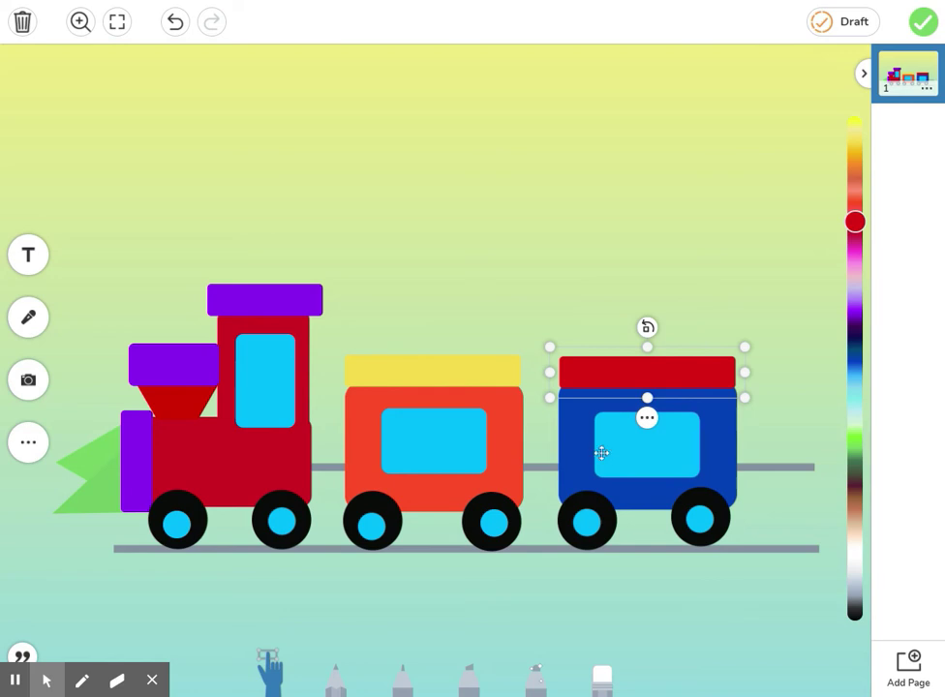
- Draw light green pen lines coupling the engine to the orange-red carriage and that carriage to the dark blue one
left_click(405, 683)
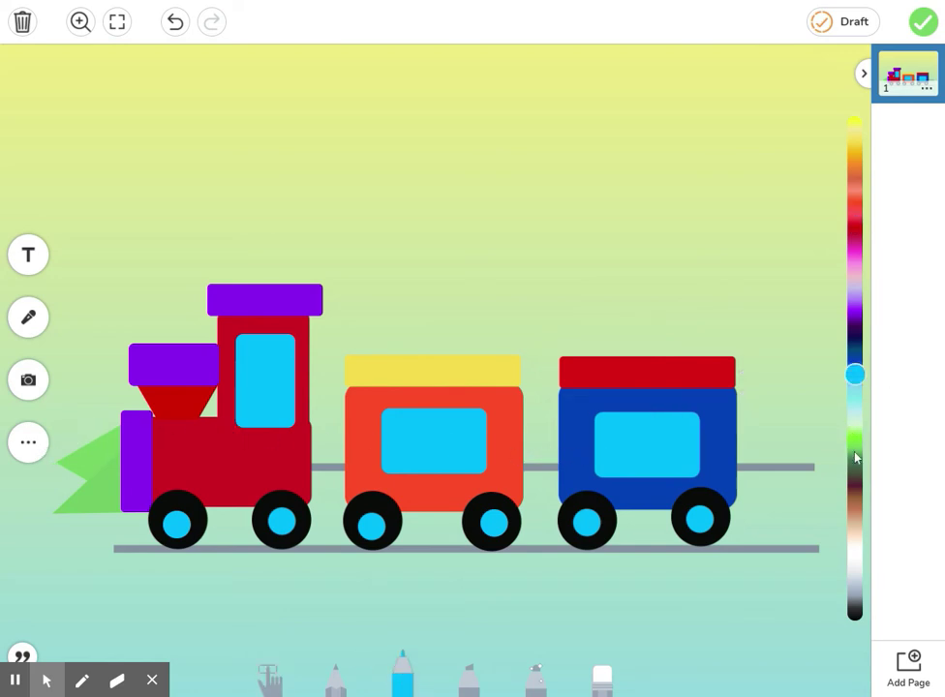
left_click(856, 446)
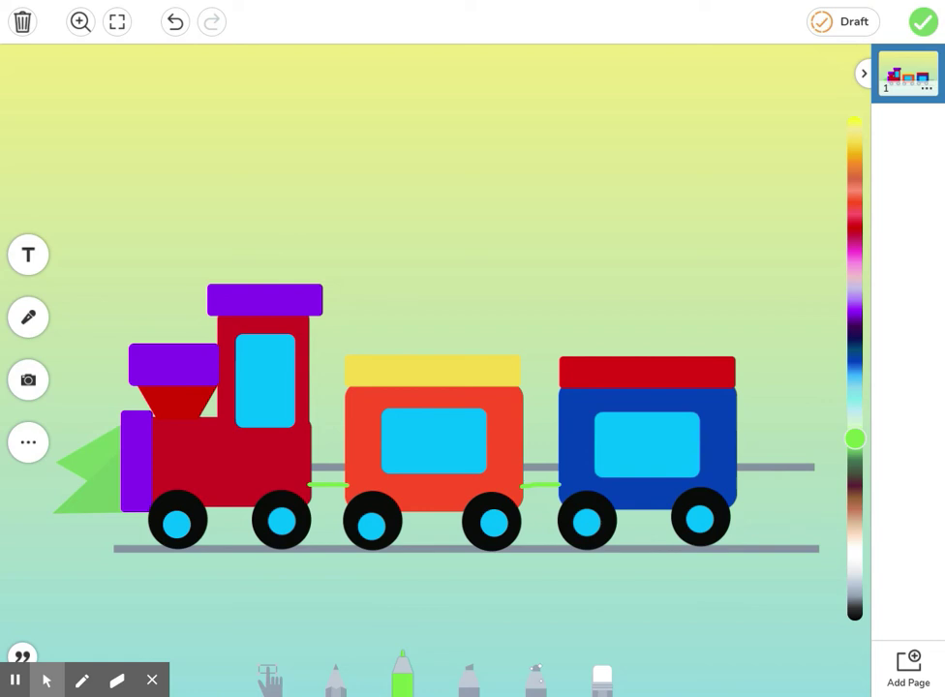
- Draw three filled black penguin bodies with the medium pen, two on the yellow roof and one in the orange-red carriage's window
left_click(403, 675)
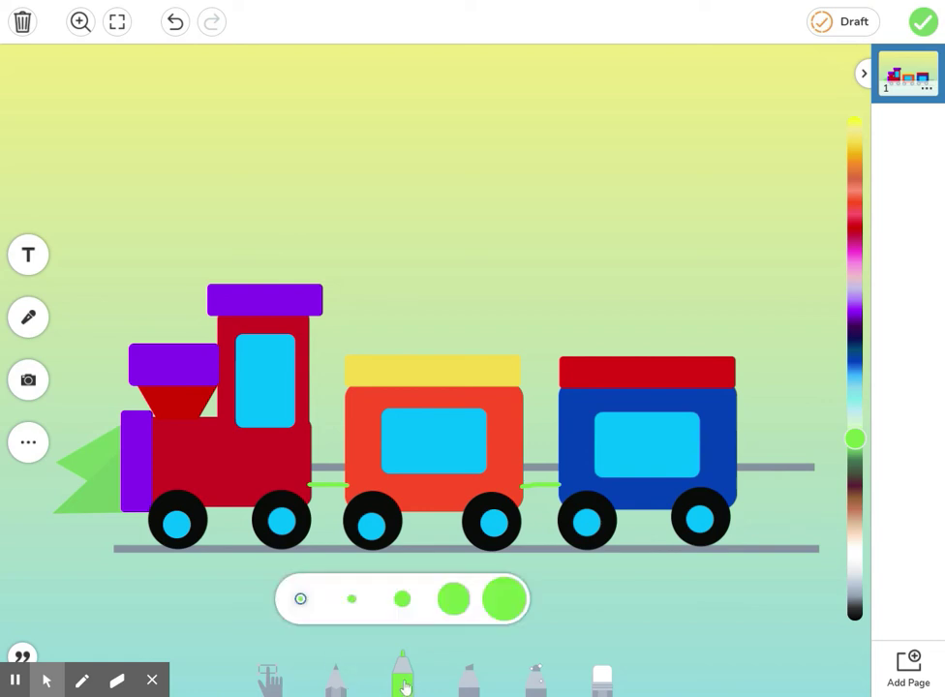
left_click(403, 601)
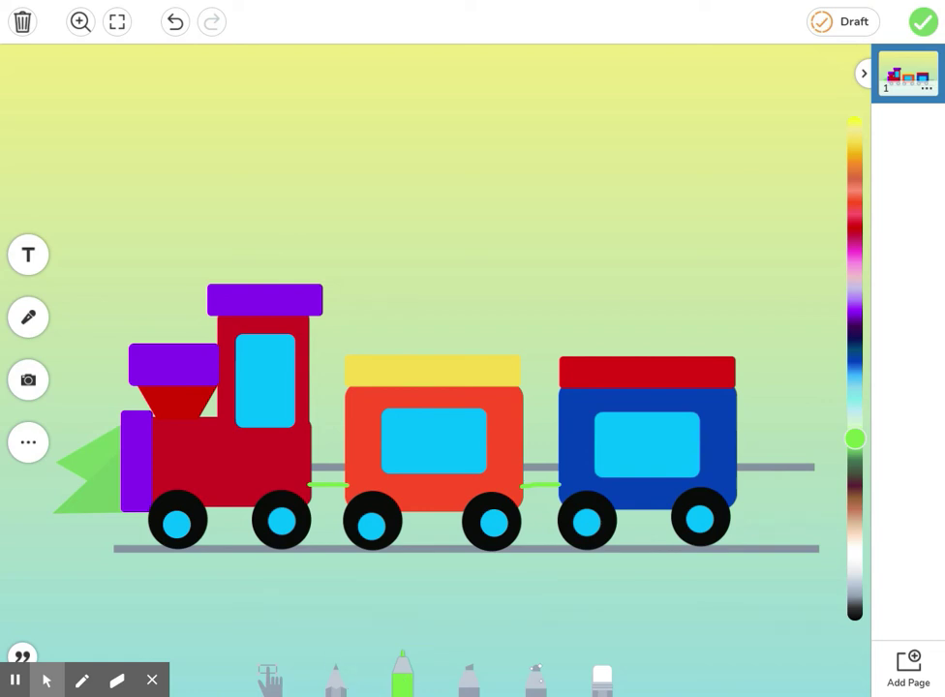
left_click(855, 620)
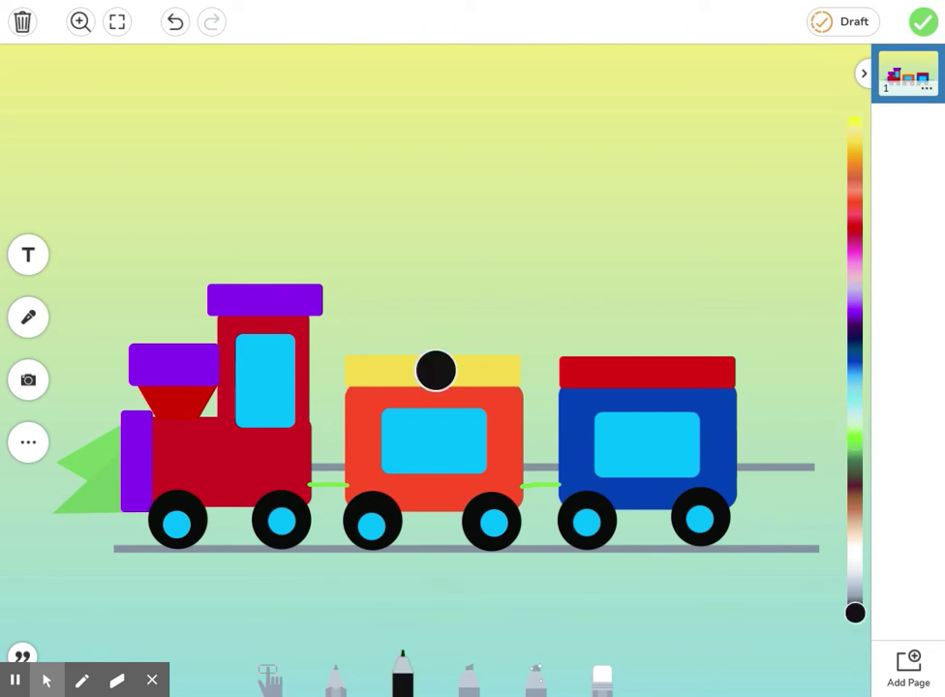
mouse_move(363, 339)
left_mouse_down()
mouse_move(363, 354)
mouse_move(395, 304)
mouse_move(414, 341)
mouse_move(393, 357)
mouse_move(366, 354)
mouse_move(393, 314)
mouse_move(399, 335)
mouse_move(444, 335)
mouse_move(463, 301)
mouse_move(496, 341)
mouse_move(446, 357)
mouse_move(480, 318)
mouse_move(465, 341)
mouse_move(485, 329)
left_mouse_up()
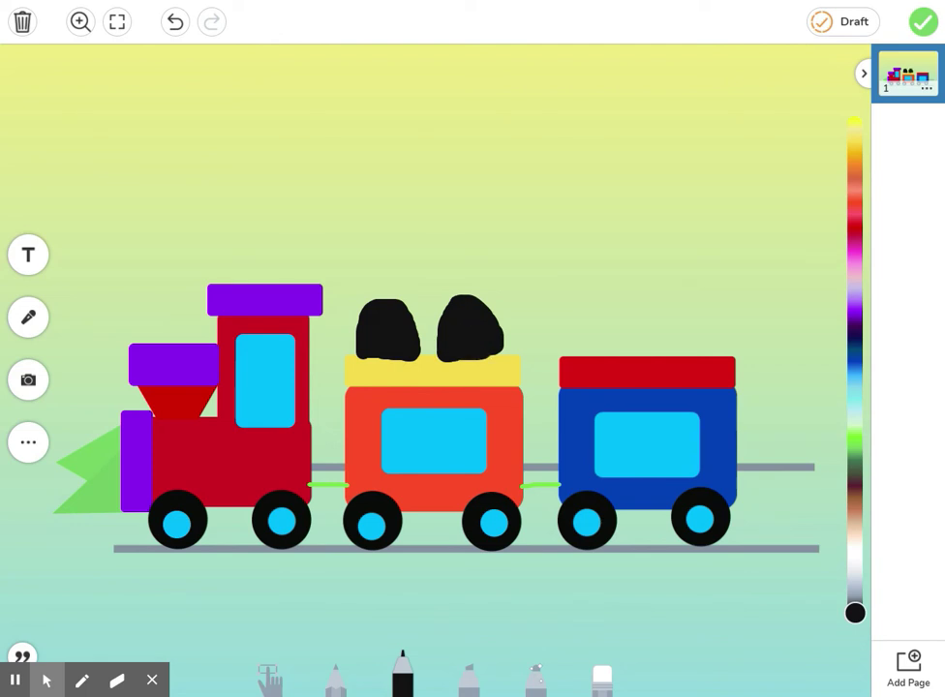
mouse_move(426, 463)
left_mouse_down()
mouse_move(447, 422)
mouse_move(468, 463)
mouse_move(428, 463)
mouse_move(446, 453)
left_mouse_up()
- Paint a white belly on each of the three black penguin bodies
left_click(854, 556)
left_click(436, 371)
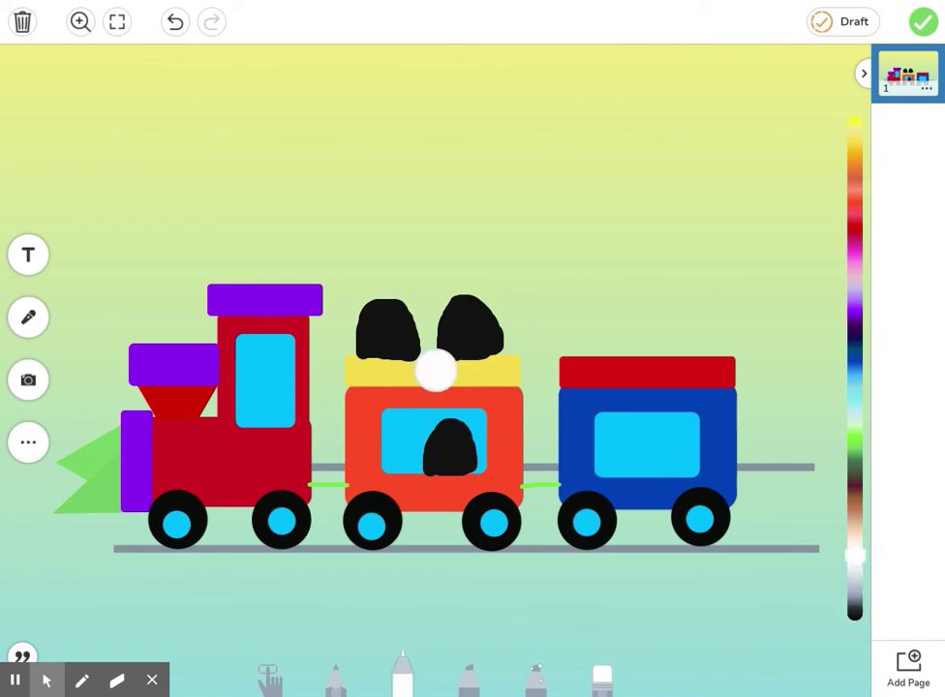
left_click(386, 349)
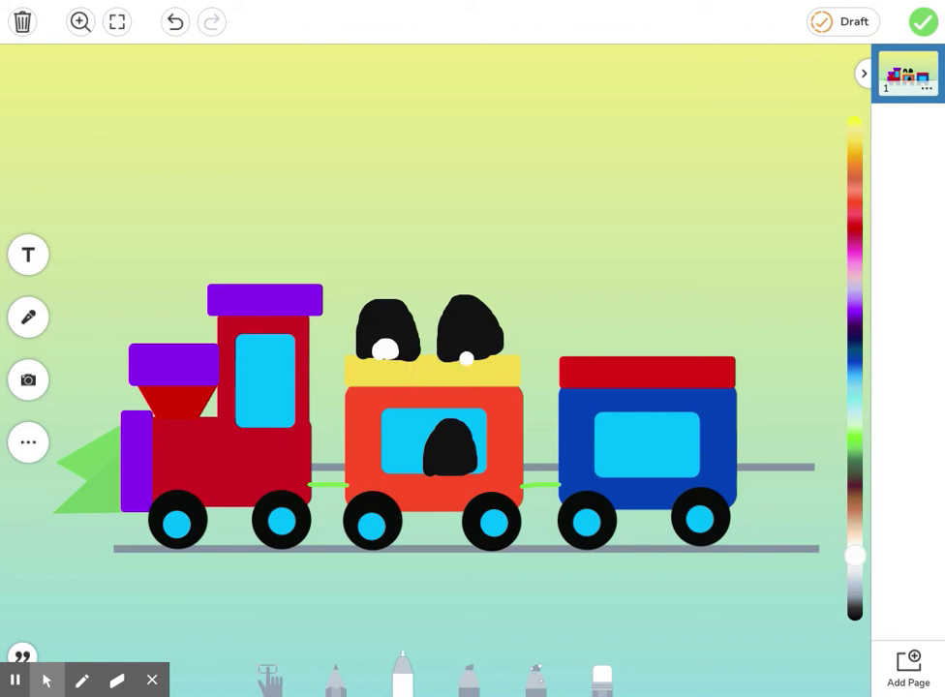
left_click_drag(466, 357, 472, 347)
left_click_drag(452, 465, 459, 455)
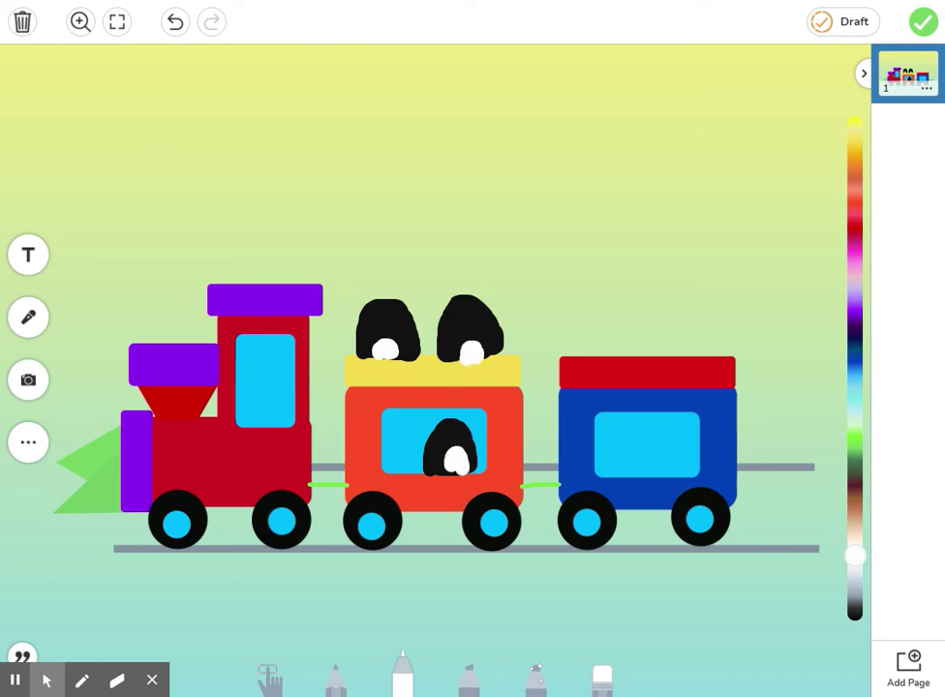
- Draw two small white eyes and a red beak on each penguin with the second-smallest pen size
left_click(404, 686)
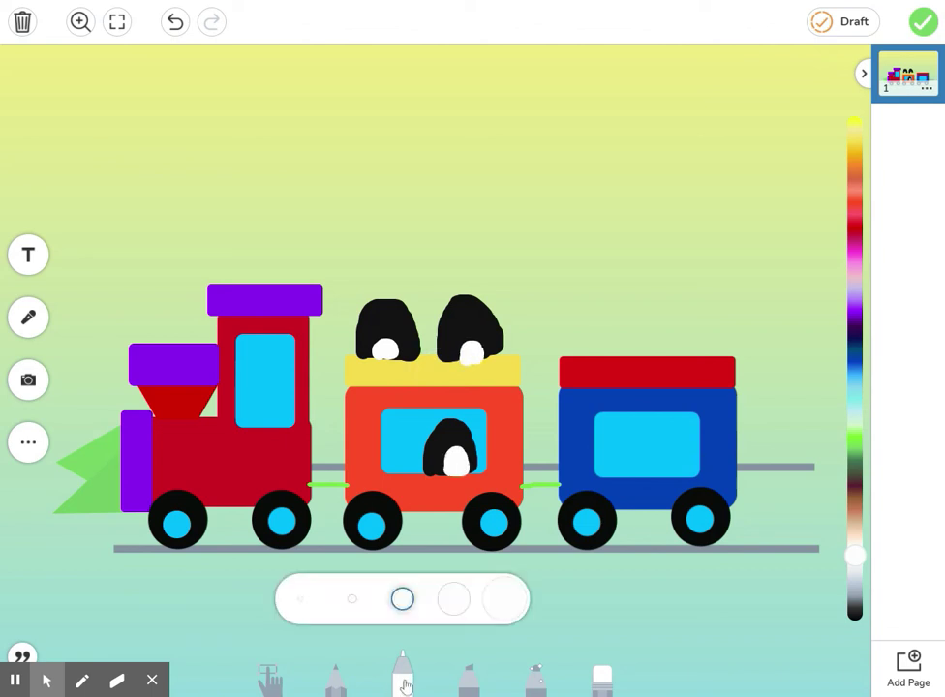
left_click(352, 600)
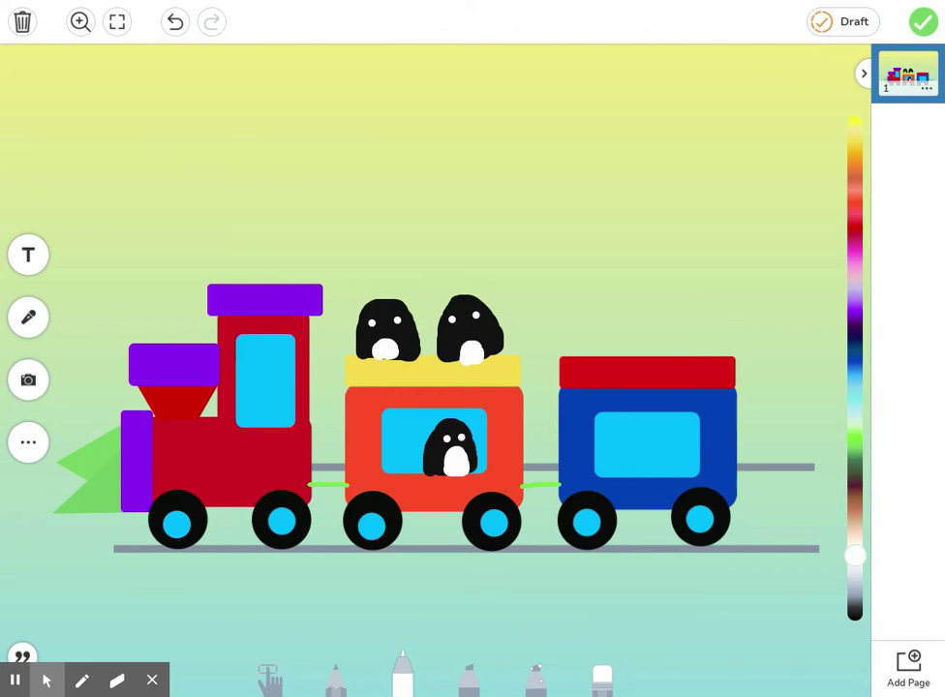
left_click_drag(856, 215, 856, 205)
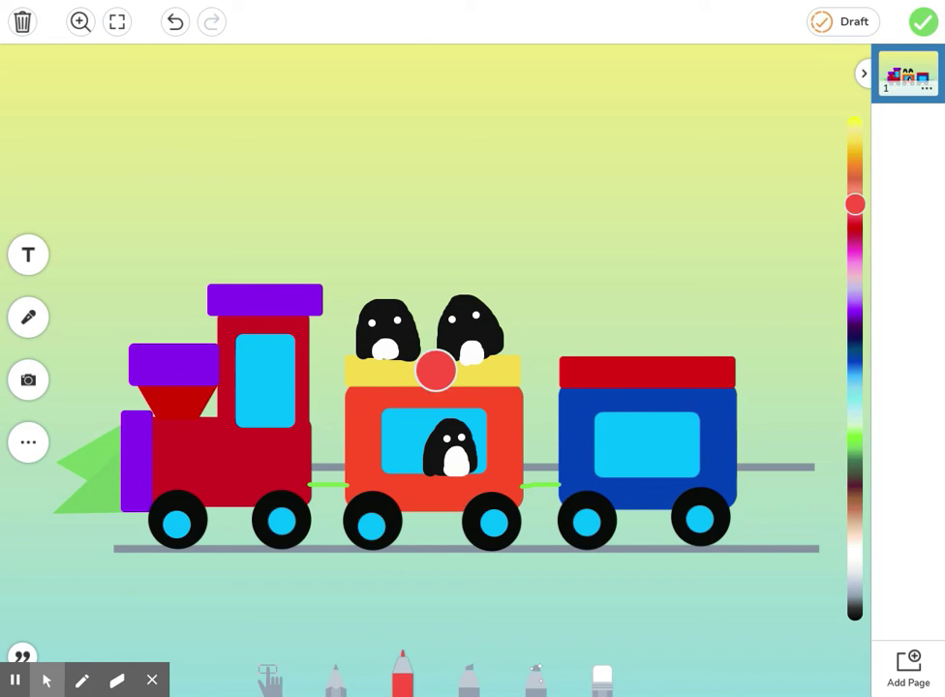
left_click_drag(381, 332, 390, 330)
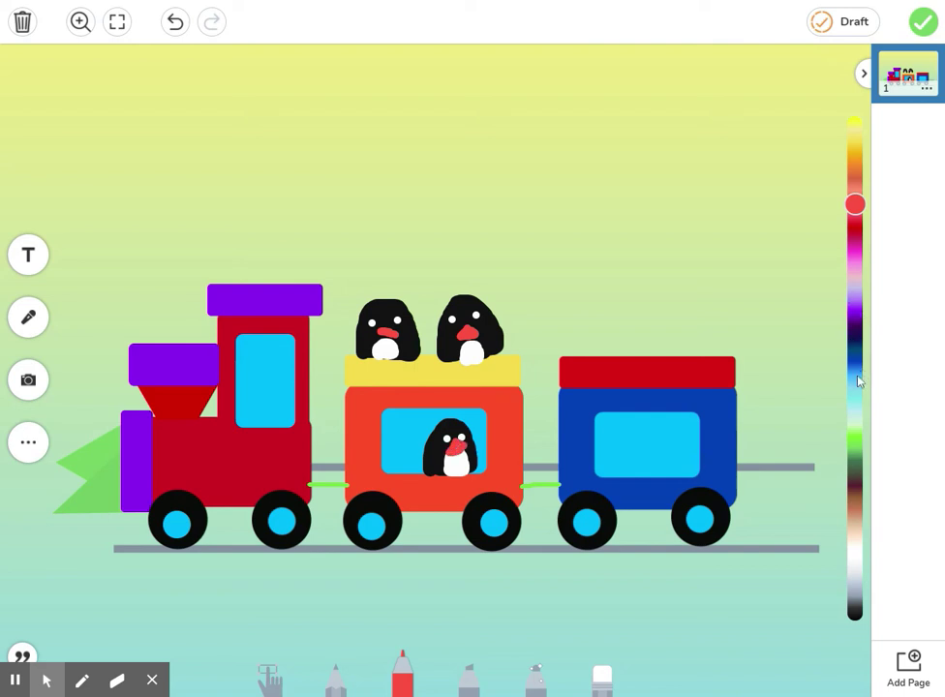
- Dot light blue pupils in the penguins' white eyes with the smallest pen size
left_click(854, 374)
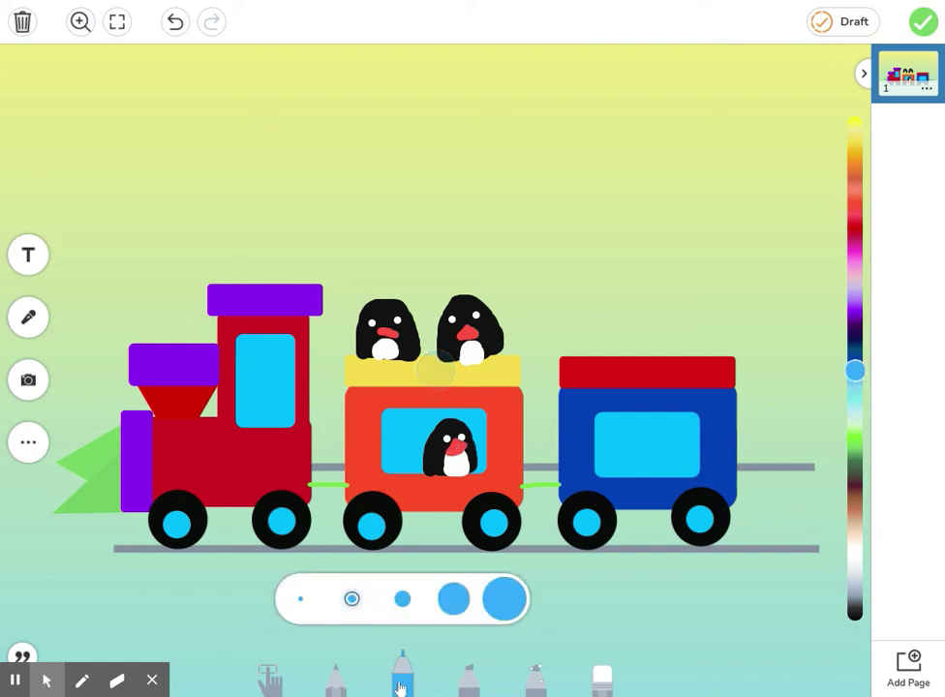
left_click(301, 600)
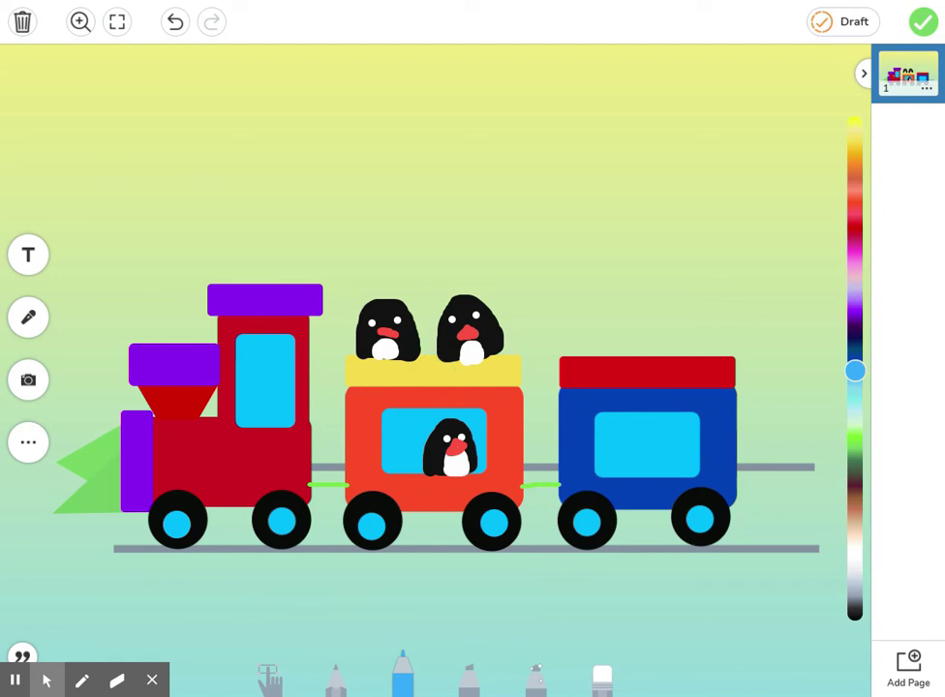
left_click(373, 323)
left_click(398, 321)
left_click(453, 322)
left_click(463, 437)
- Draw black wings on the penguins on the roof and in the window with the medium pen size
left_click(403, 668)
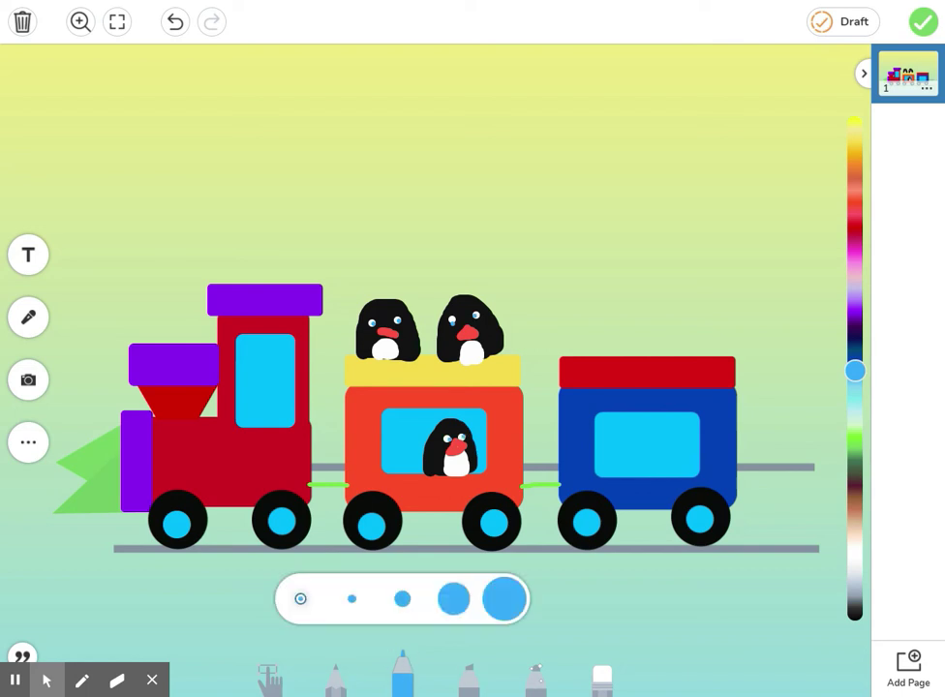
left_click(401, 597)
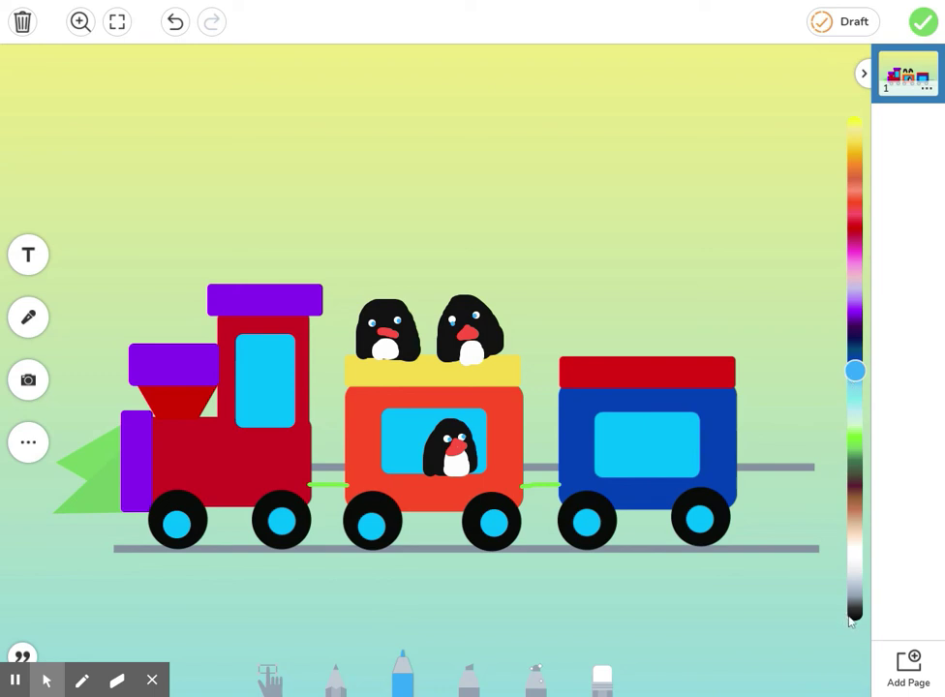
left_click(856, 613)
left_click(436, 371)
left_click_drag(358, 318, 341, 345)
left_click_drag(431, 325, 424, 346)
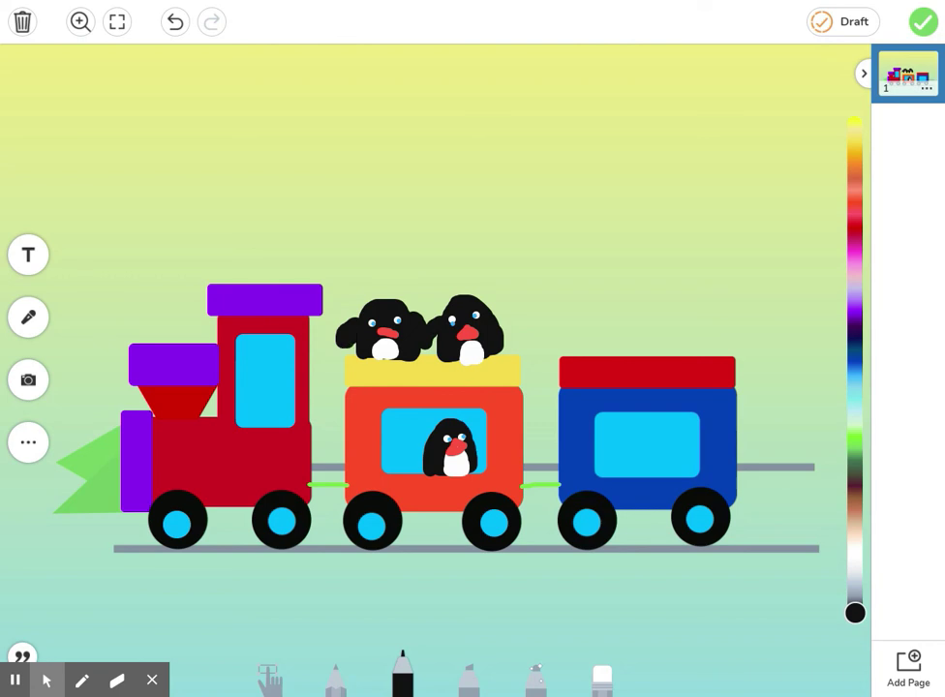
left_click_drag(428, 433, 416, 453)
left_click_drag(474, 433, 486, 454)
- Draw a looping whitish smoke trail with the highlighter, rising from the engine's chimney and trailing back above the carriages
left_click(471, 683)
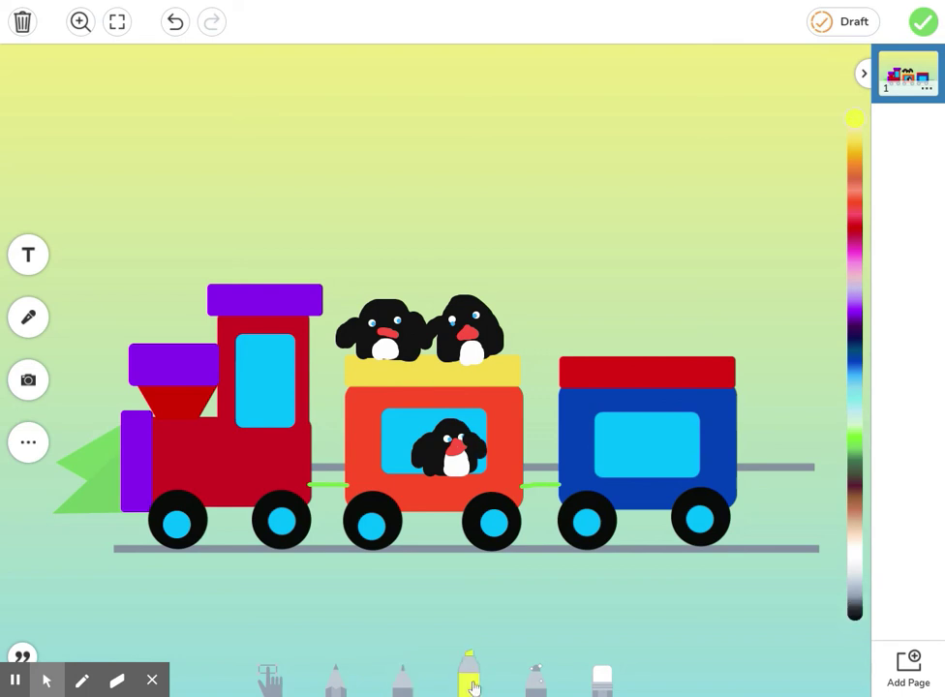
left_click(856, 578)
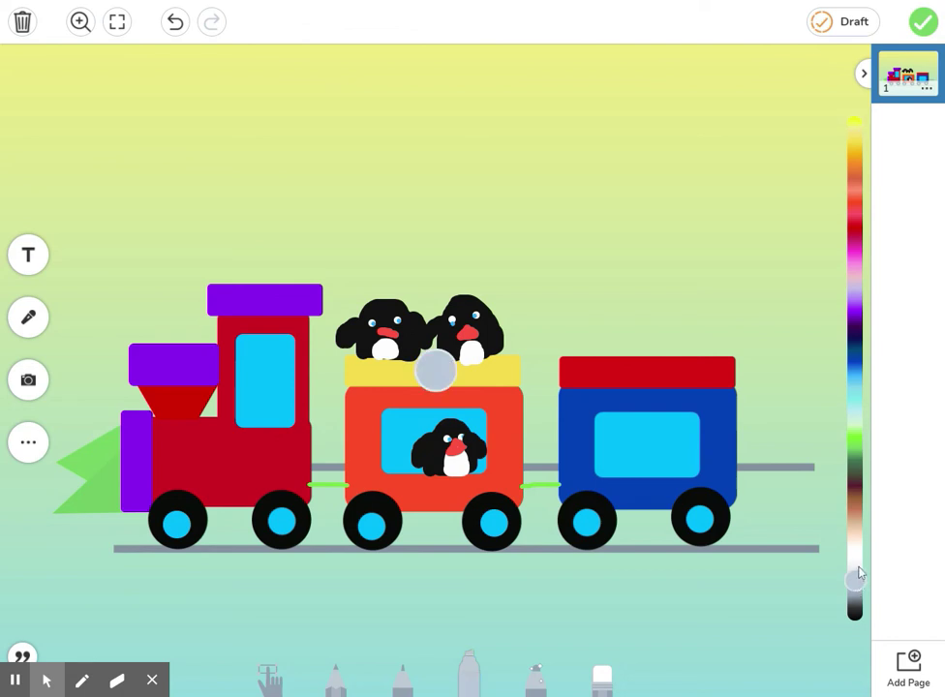
left_click_drag(860, 574, 855, 560)
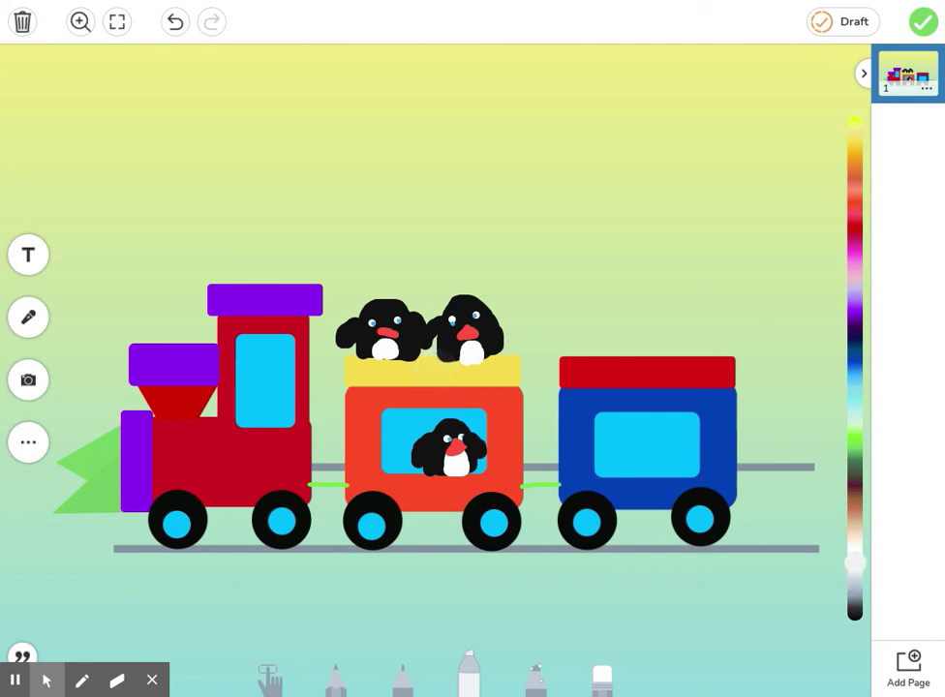
mouse_move(182, 281)
left_mouse_down()
mouse_move(179, 209)
mouse_move(146, 155)
mouse_move(291, 107)
mouse_move(382, 175)
mouse_move(596, 166)
left_mouse_up()
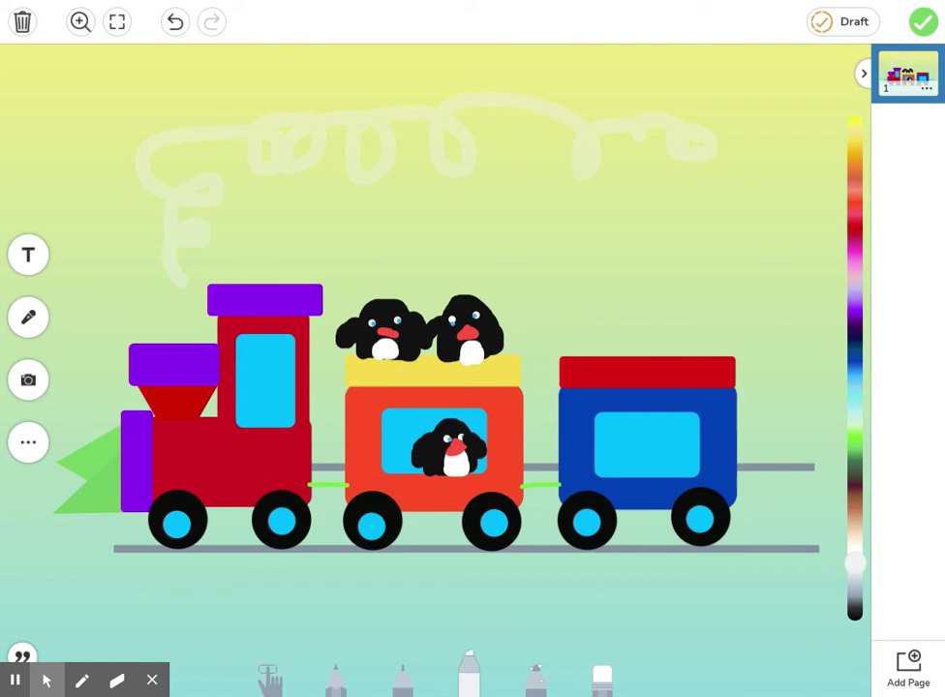
- Draw slanted brown highlighter sleepers between the two grey rails, behind the last carriage and in the gaps around the wheels
left_click(856, 486)
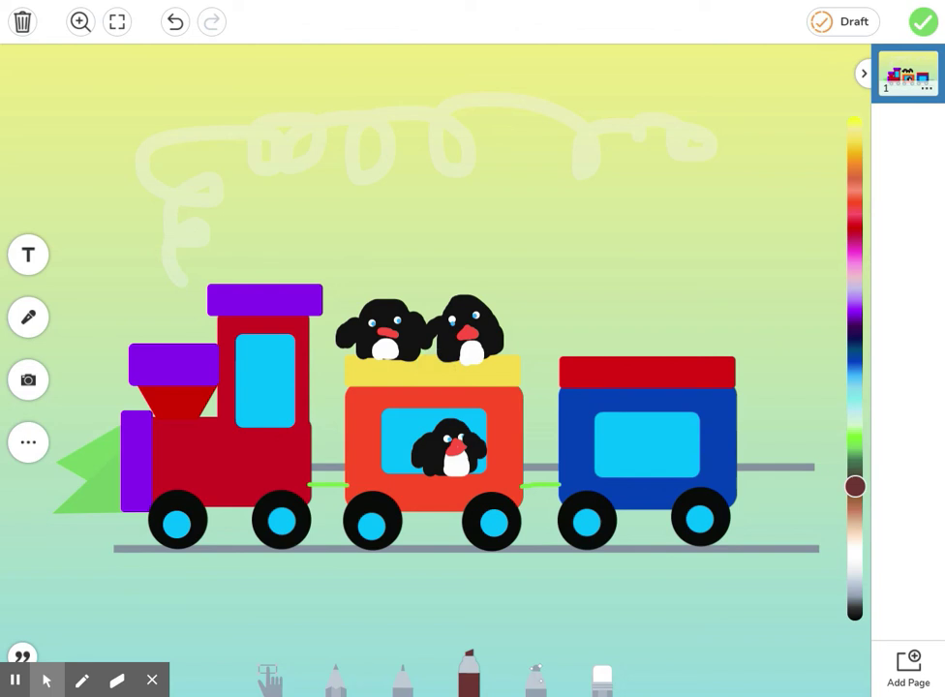
left_click_drag(744, 467, 787, 544)
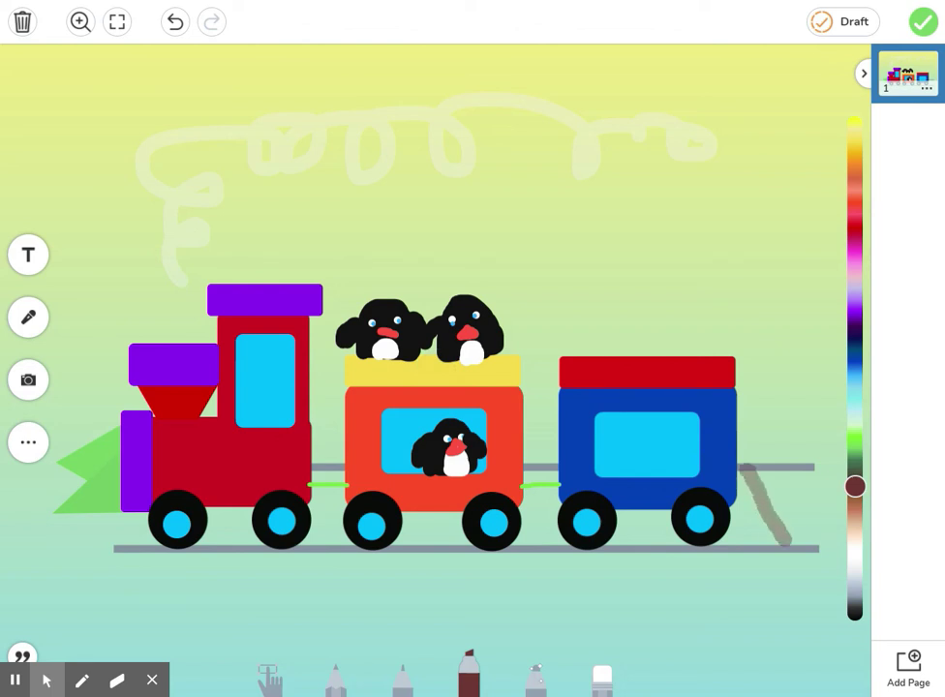
left_click_drag(783, 470, 821, 540)
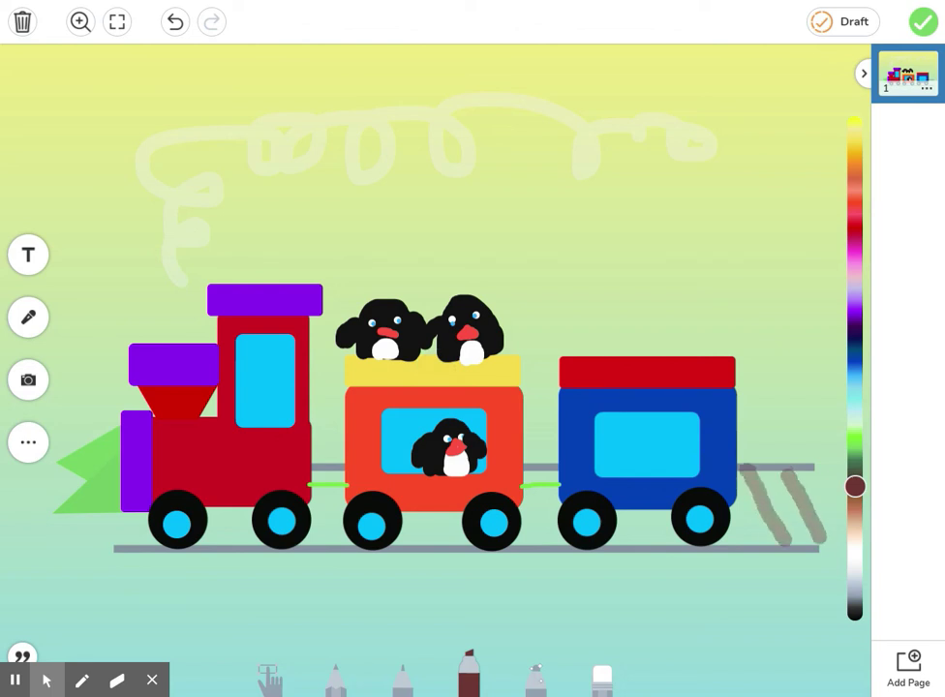
left_click_drag(530, 492, 550, 535)
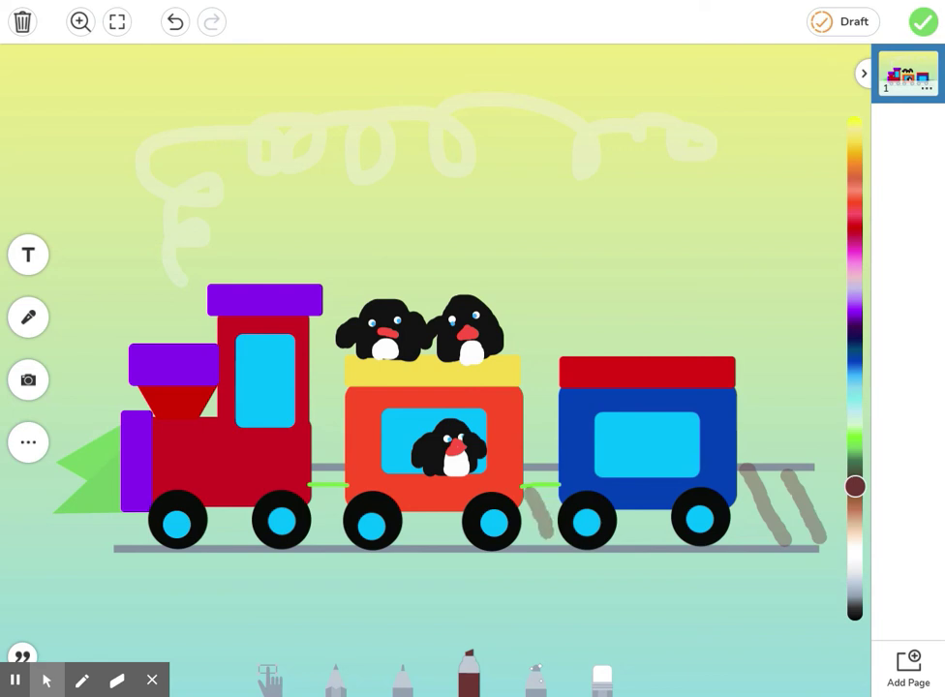
left_click_drag(635, 518, 649, 535)
left_click_drag(322, 498, 335, 543)
left_click_drag(426, 511, 433, 535)
left_click_drag(216, 515, 231, 541)
left_click_drag(118, 514, 131, 539)
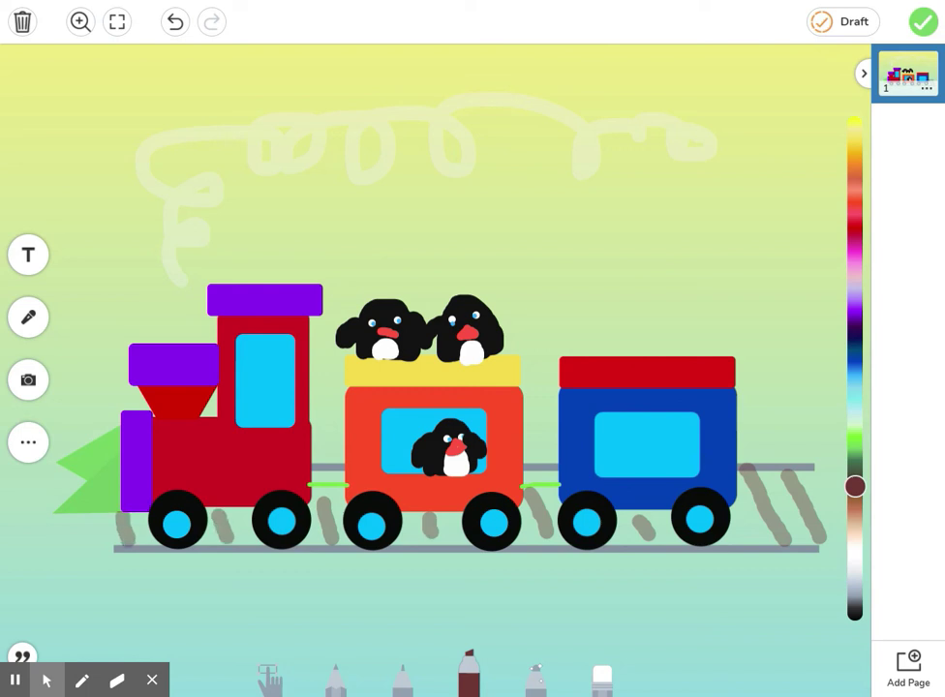
mouse_move(101, 678)
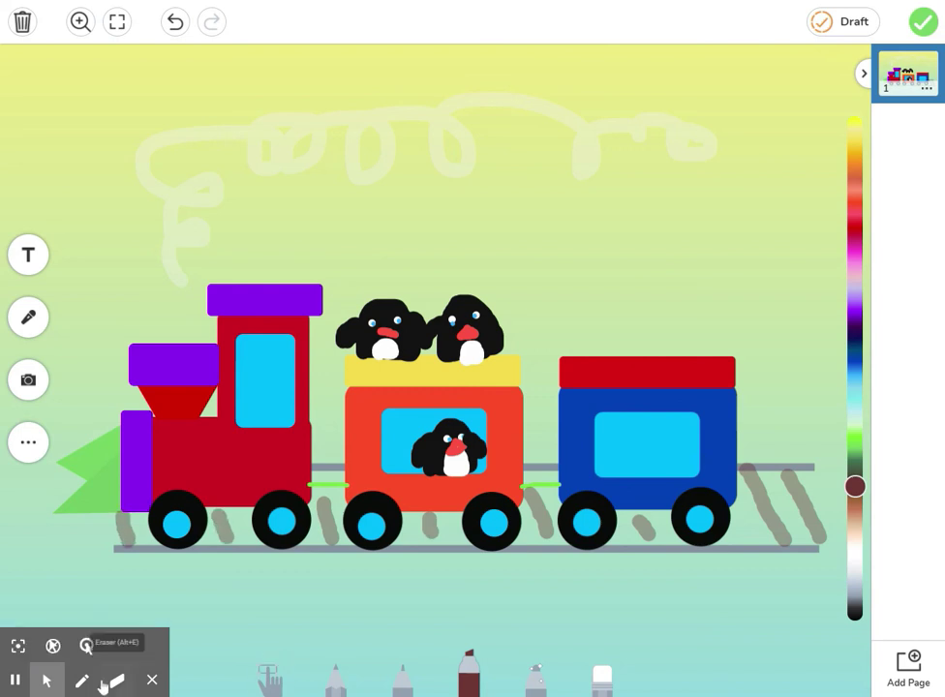